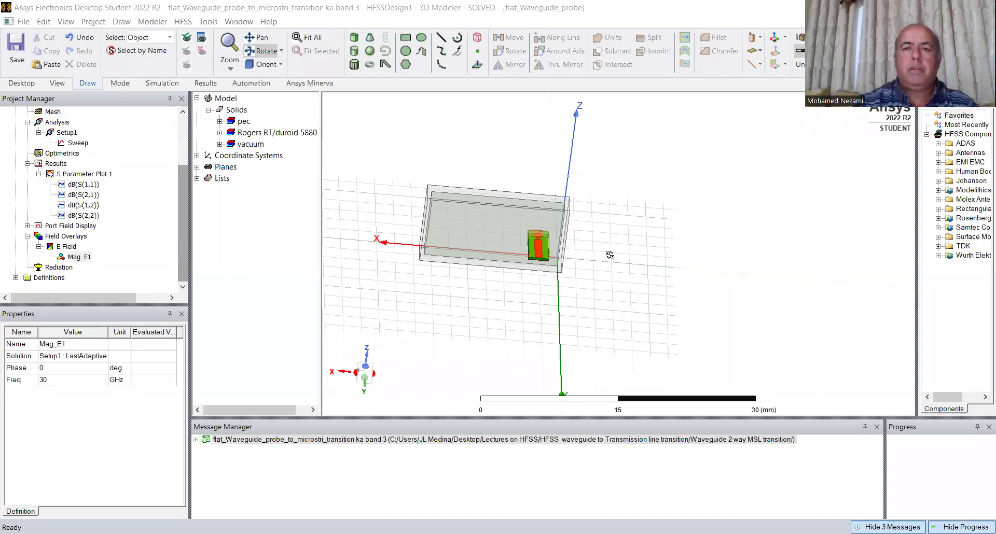
Orbit and zoom the transition model until the waveguide is upright and the microstrip board is horizontal
{"action": "left_click_drag", "start_coordinate": [606, 244], "coordinate": [598, 263]}
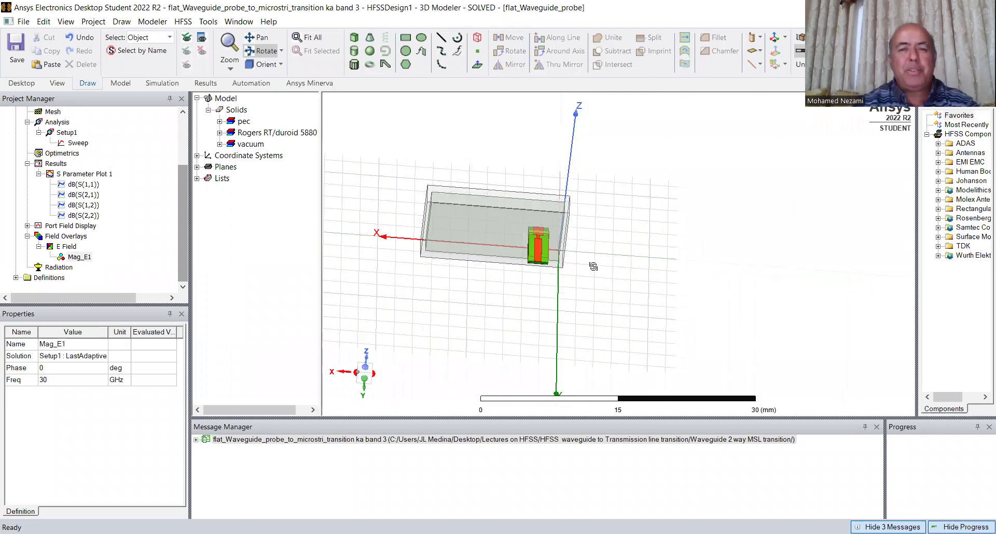
{"action": "mouse_move", "coordinate": [598, 262]}
{"action": "left_mouse_down"}
{"action": "mouse_move", "coordinate": [560, 270]}
{"action": "mouse_move", "coordinate": [519, 323]}
{"action": "left_mouse_up"}
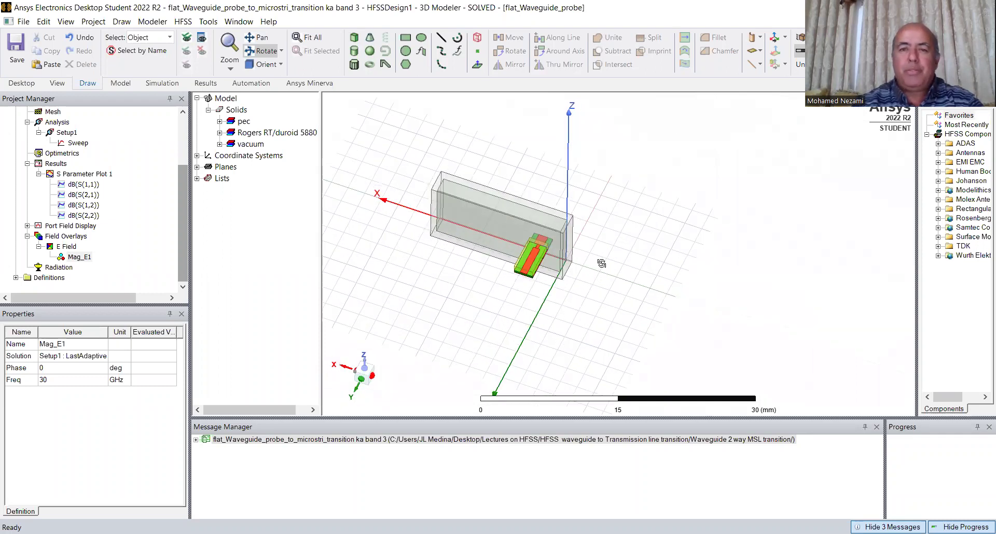
{"action": "mouse_move", "coordinate": [600, 263]}
{"action": "left_mouse_down"}
{"action": "mouse_move", "coordinate": [556, 223]}
{"action": "mouse_move", "coordinate": [526, 309]}
{"action": "mouse_move", "coordinate": [519, 274]}
{"action": "mouse_move", "coordinate": [573, 290]}
{"action": "left_mouse_up"}
{"action": "scroll", "coordinate": [515, 259], "scroll_direction": "up", "scroll_amount": 3}
{"action": "mouse_move", "coordinate": [585, 245]}
{"action": "left_mouse_down"}
{"action": "mouse_move", "coordinate": [549, 243]}
{"action": "mouse_move", "coordinate": [542, 259]}
{"action": "left_mouse_up"}
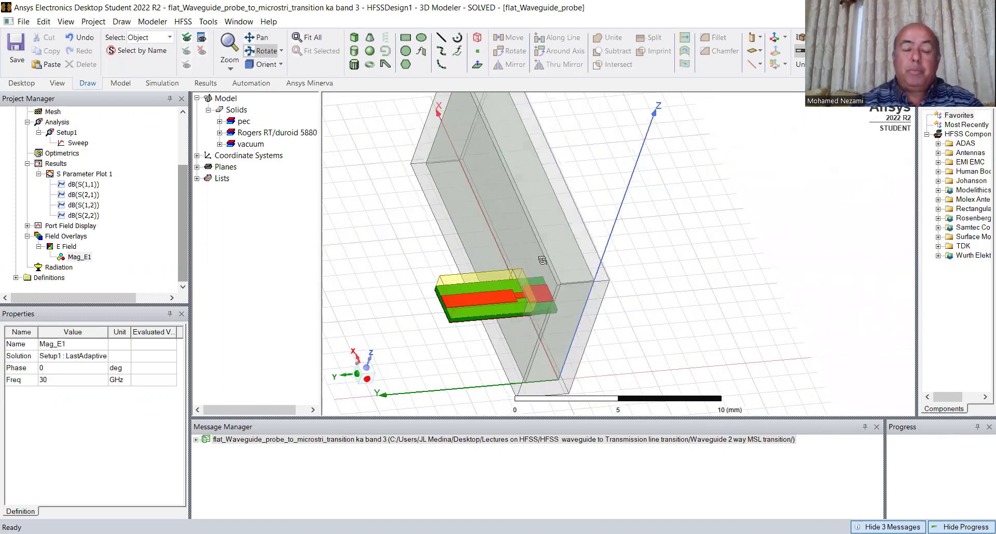
{"action": "scroll", "coordinate": [542, 259], "scroll_direction": "down", "scroll_amount": 2}
{"action": "left_click_drag", "start_coordinate": [536, 277], "coordinate": [527, 295]}
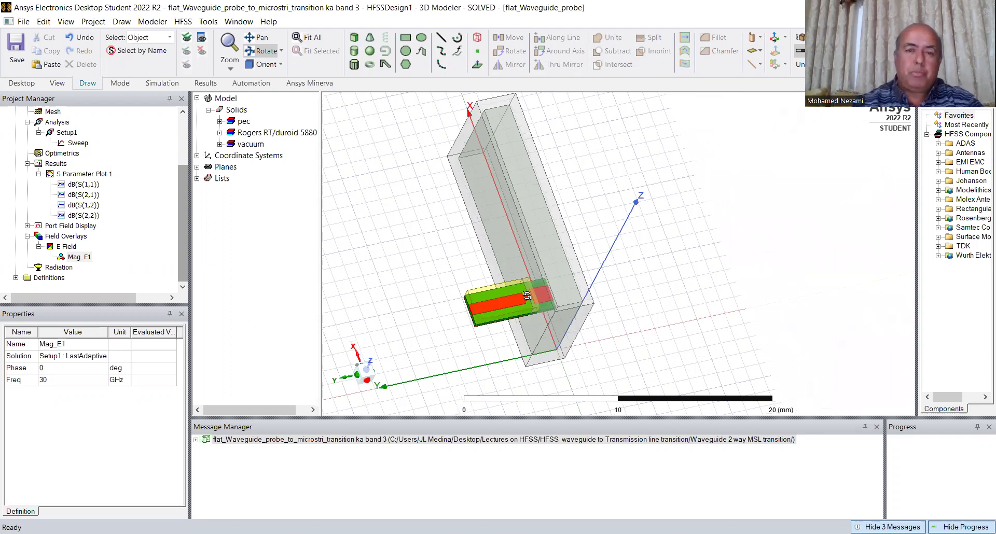
{"action": "scroll", "coordinate": [525, 318], "scroll_direction": "up", "scroll_amount": 3}
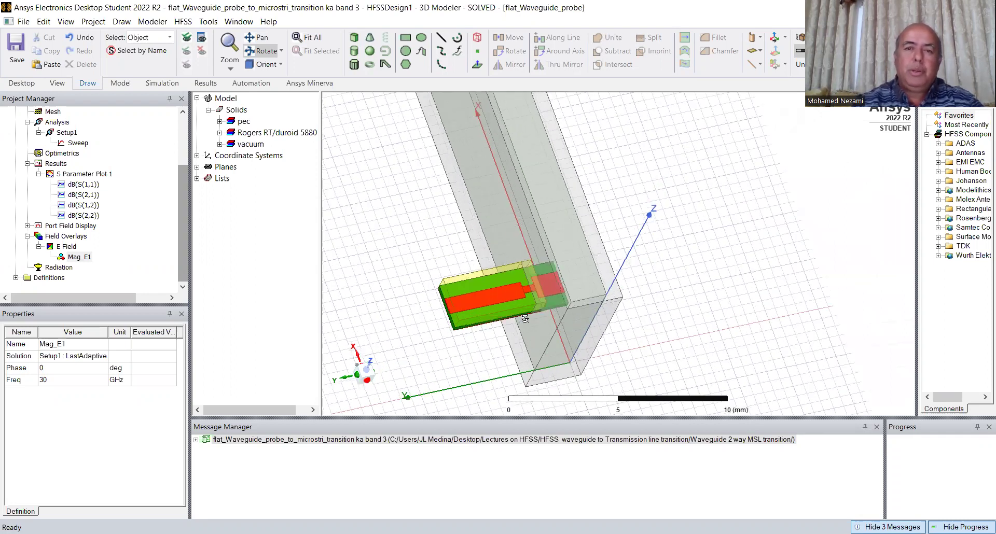
{"action": "mouse_move", "coordinate": [584, 310]}
{"action": "left_mouse_down"}
{"action": "mouse_move", "coordinate": [589, 290]}
{"action": "mouse_move", "coordinate": [594, 302]}
{"action": "left_mouse_up"}
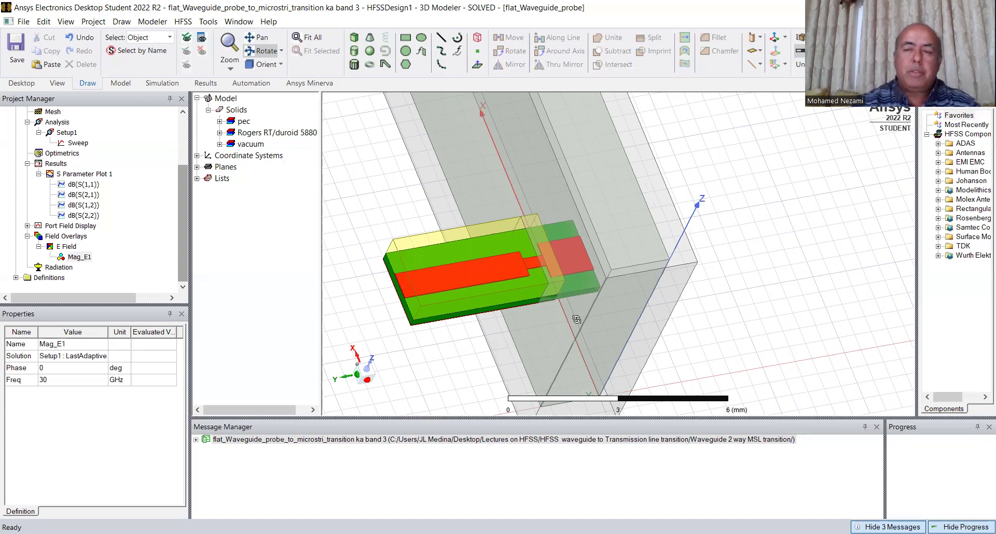
{"action": "left_click_drag", "start_coordinate": [571, 316], "coordinate": [570, 301]}
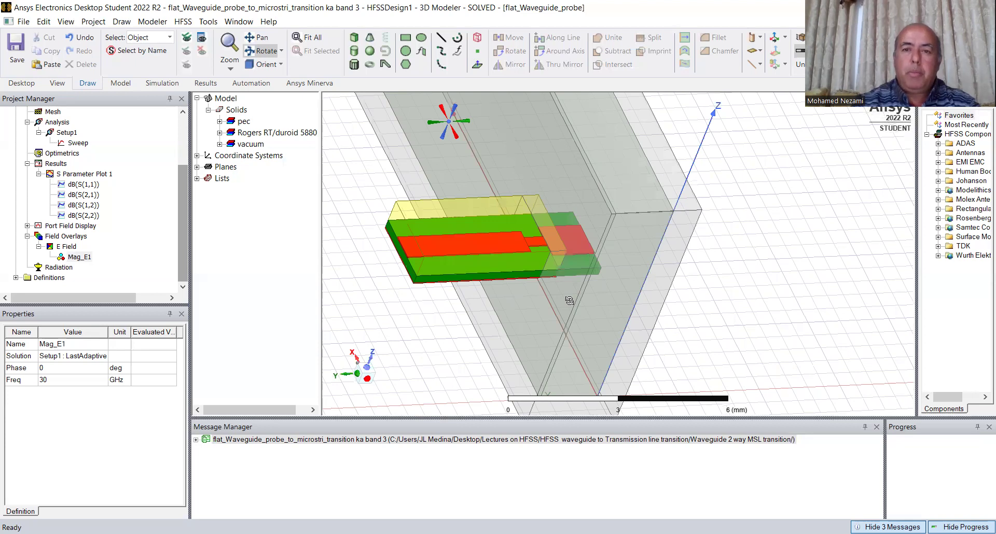
{"action": "mouse_move", "coordinate": [636, 325]}
{"action": "left_mouse_down"}
{"action": "mouse_move", "coordinate": [668, 323]}
{"action": "mouse_move", "coordinate": [594, 321]}
{"action": "mouse_move", "coordinate": [615, 344]}
{"action": "left_mouse_up"}
Zoom in and orbit the board toward face-on, bringing the probe junction into view
{"action": "scroll", "coordinate": [615, 342], "scroll_direction": "up", "scroll_amount": 3}
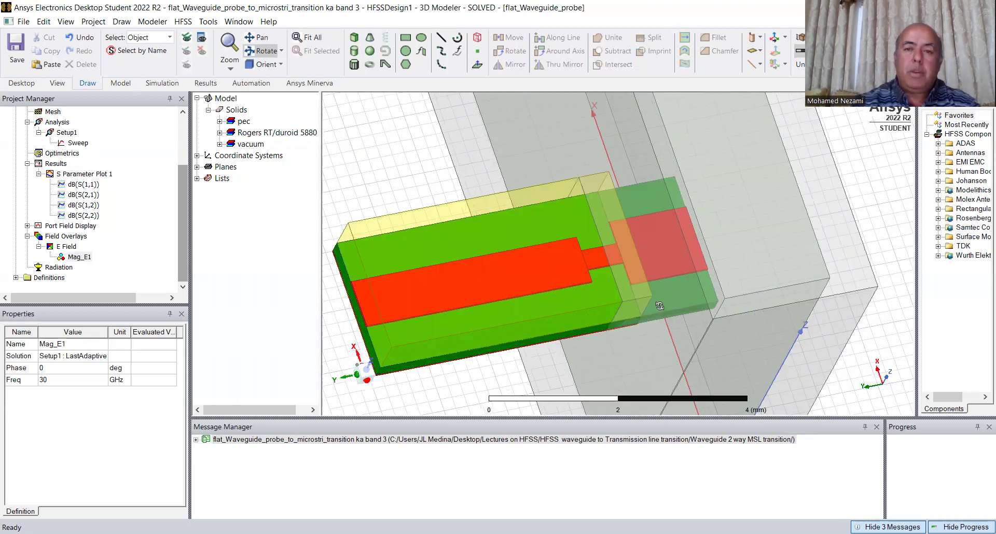
{"action": "left_click_drag", "start_coordinate": [647, 315], "coordinate": [365, 295]}
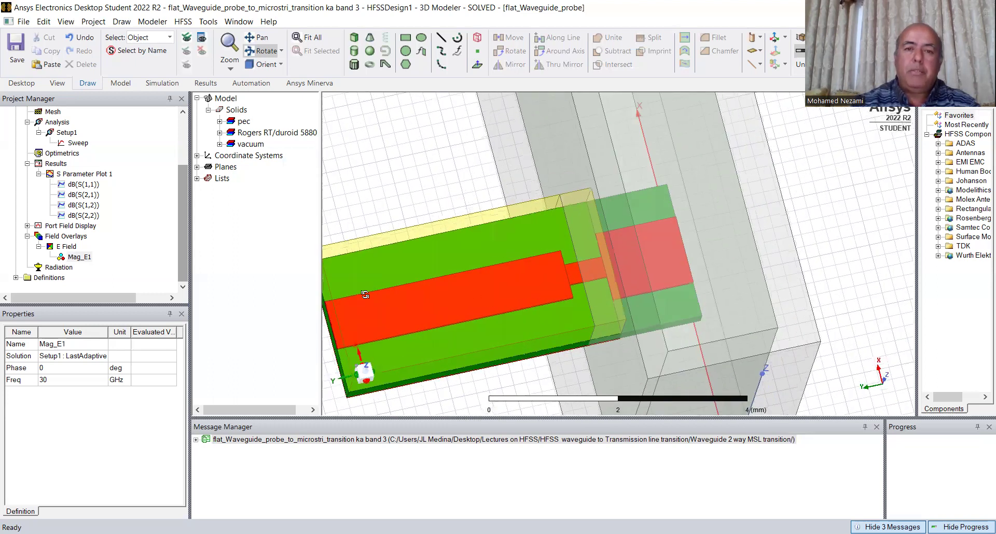
{"action": "mouse_move", "coordinate": [496, 315]}
{"action": "left_mouse_down"}
{"action": "mouse_move", "coordinate": [494, 285]}
{"action": "mouse_move", "coordinate": [608, 263]}
{"action": "mouse_move", "coordinate": [554, 293]}
{"action": "left_mouse_up"}
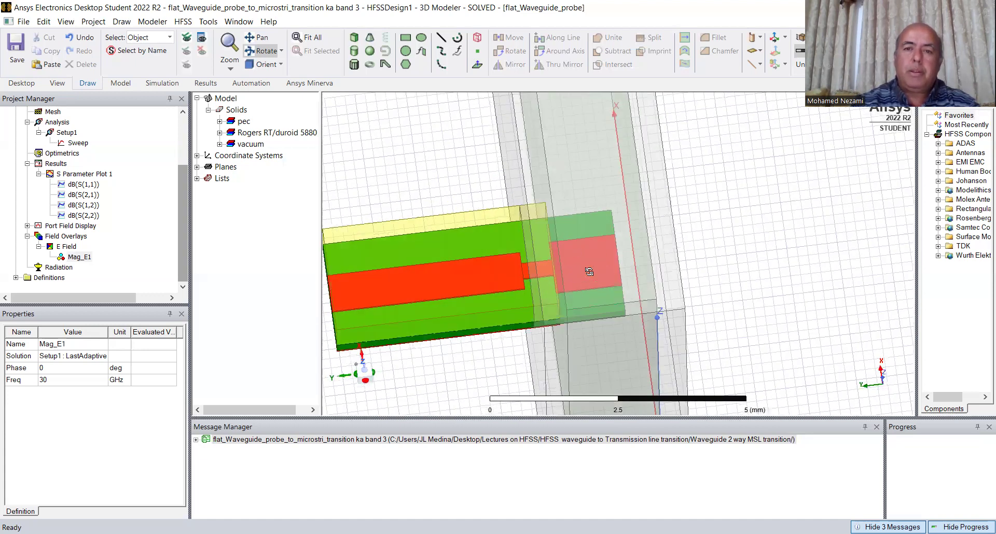
{"action": "mouse_move", "coordinate": [555, 251]}
{"action": "left_mouse_down"}
{"action": "mouse_move", "coordinate": [571, 254]}
{"action": "mouse_move", "coordinate": [565, 203]}
{"action": "left_mouse_up"}
{"action": "left_click_drag", "start_coordinate": [546, 167], "coordinate": [552, 276]}
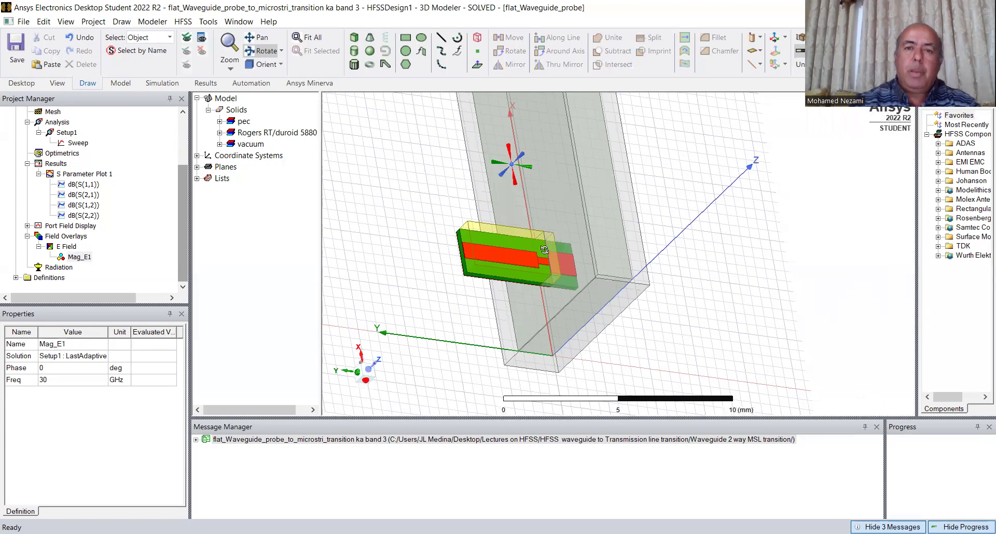
Zoom into the probe junction, zoom back out, and bring up the S-parameter results plot
{"action": "scroll", "coordinate": [554, 276], "scroll_direction": "up", "scroll_amount": 1}
{"action": "scroll", "coordinate": [534, 284], "scroll_direction": "up", "scroll_amount": 1}
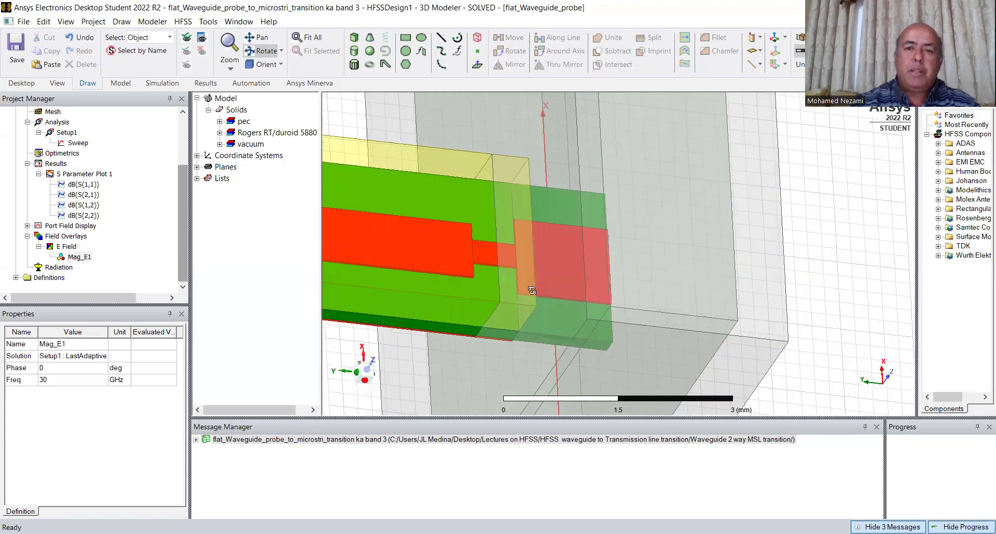
{"action": "scroll", "coordinate": [493, 293], "scroll_direction": "up", "scroll_amount": 1}
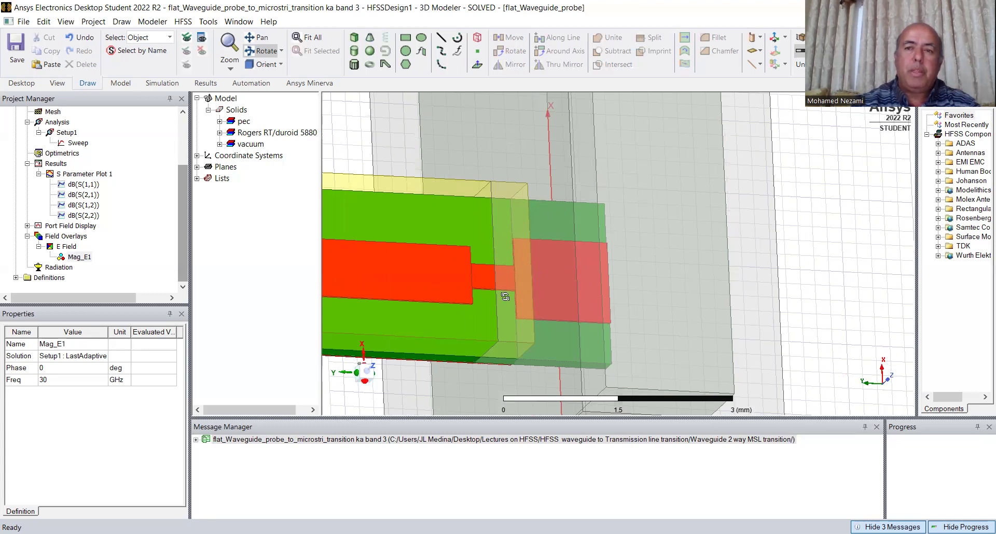
{"action": "scroll", "coordinate": [695, 253], "scroll_direction": "down", "scroll_amount": 1}
{"action": "scroll", "coordinate": [703, 265], "scroll_direction": "down", "scroll_amount": 1}
{"action": "scroll", "coordinate": [556, 269], "scroll_direction": "down", "scroll_amount": 1}
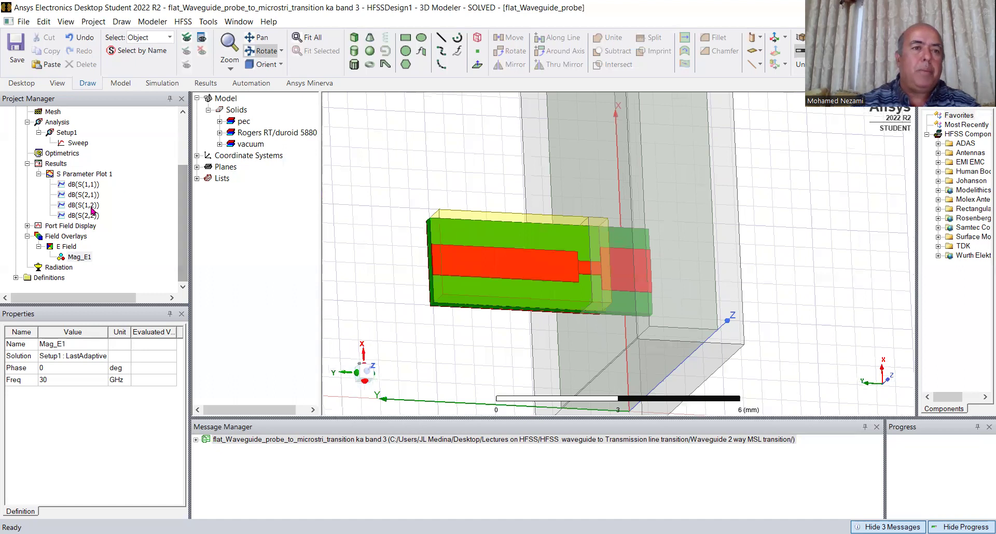
{"action": "left_click", "coordinate": [83, 184]}
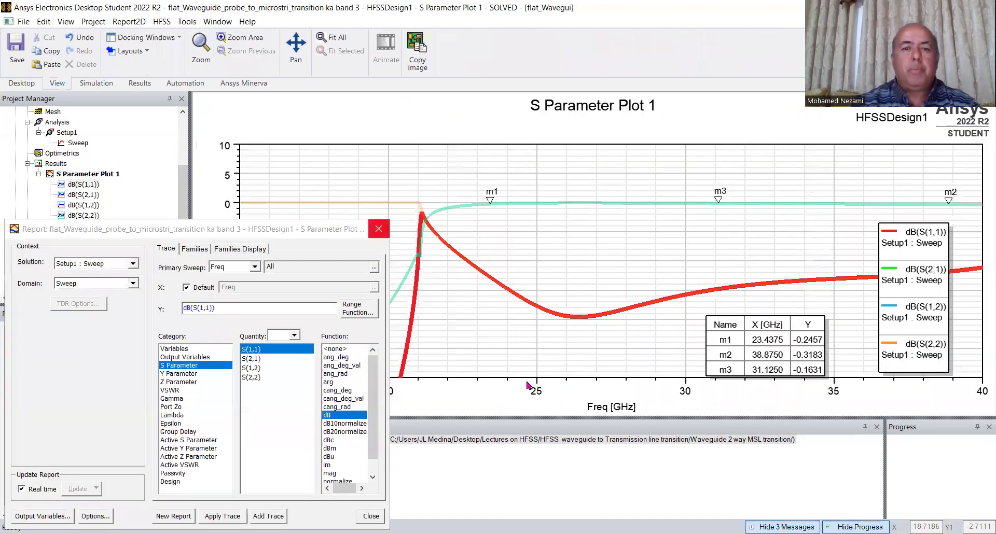
Move marker m1 to 22.5625 GHz and add marker m4 on S(1,2) at 26.375 GHz
{"action": "key", "text": "Escape"}
{"action": "left_click_drag", "start_coordinate": [489, 201], "coordinate": [464, 206]}
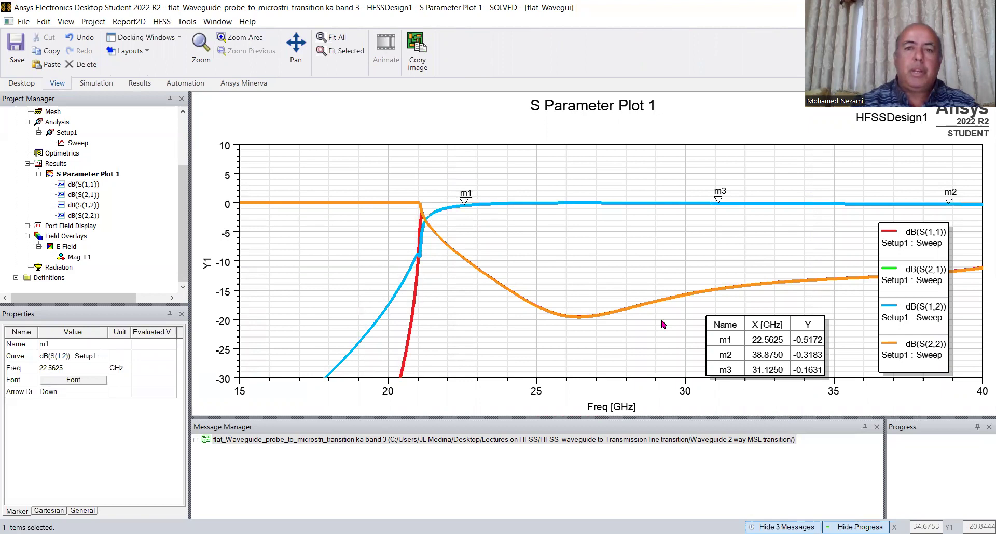
{"action": "right_click", "coordinate": [560, 231]}
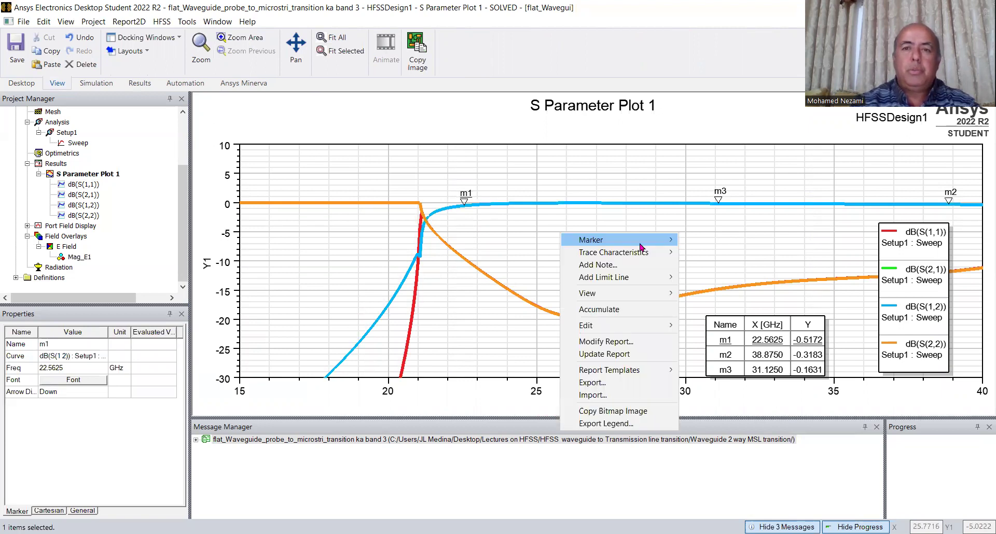
{"action": "mouse_move", "coordinate": [614, 240]}
{"action": "left_click", "coordinate": [705, 239]}
{"action": "left_click", "coordinate": [577, 203]}
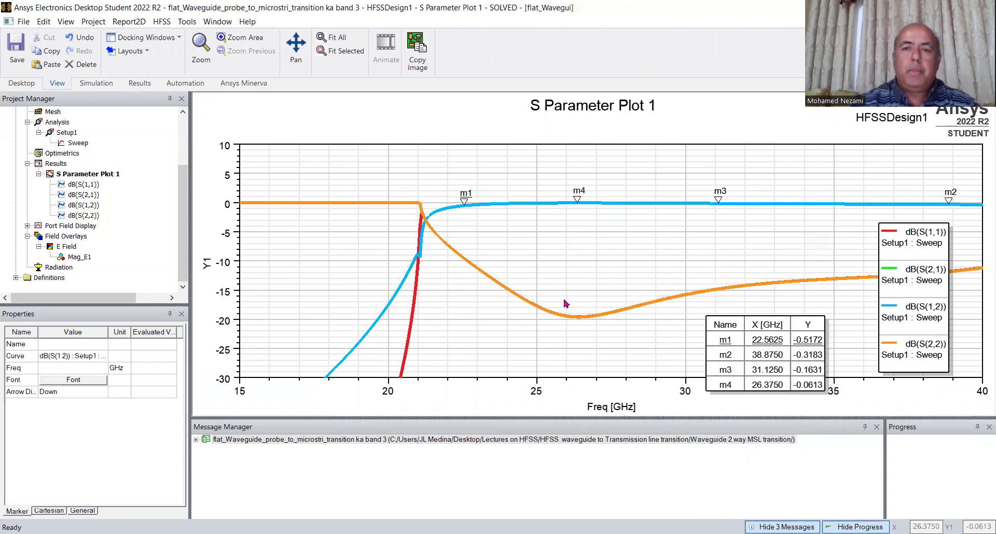
{"action": "right_click", "coordinate": [570, 247]}
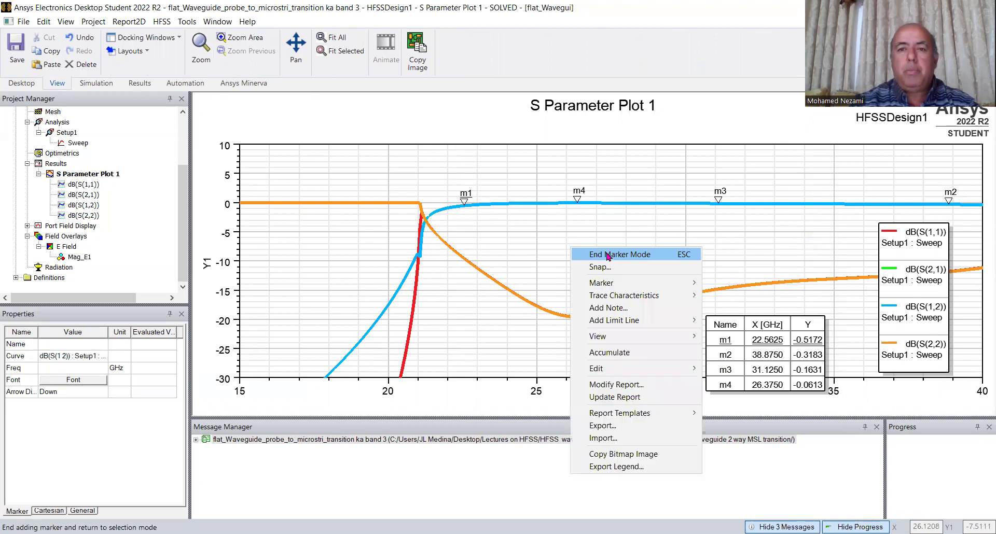
{"action": "left_click", "coordinate": [601, 254]}
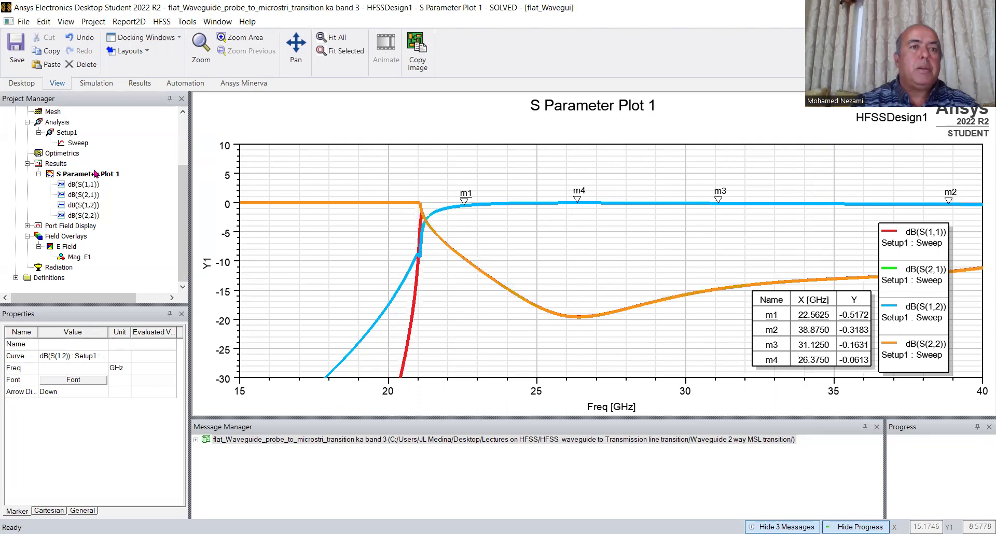
Return to the 3D model and select the Rogers RT/duroid 5880 substrate solids
{"action": "scroll", "coordinate": [178, 195], "scroll_direction": "up", "scroll_amount": 3}
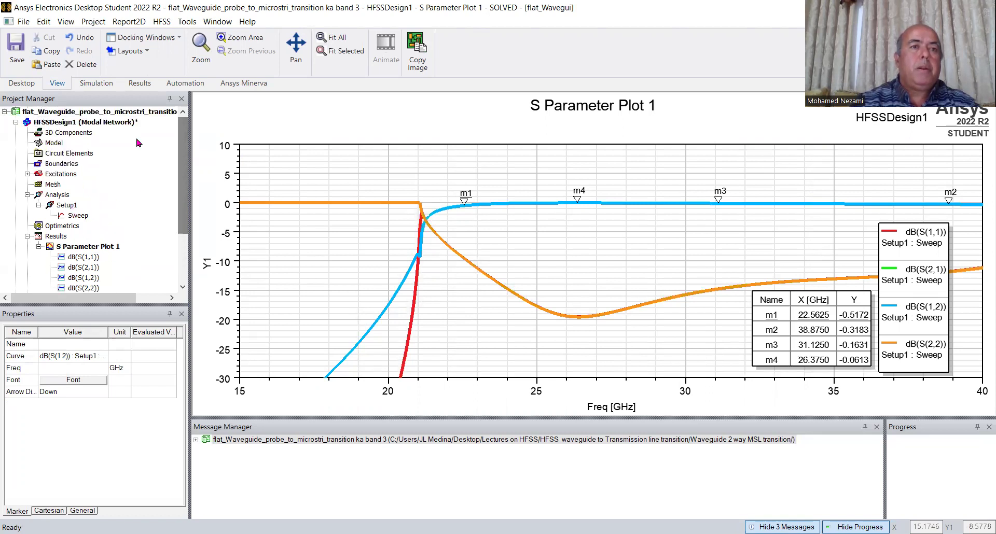
{"action": "double_click", "coordinate": [102, 124]}
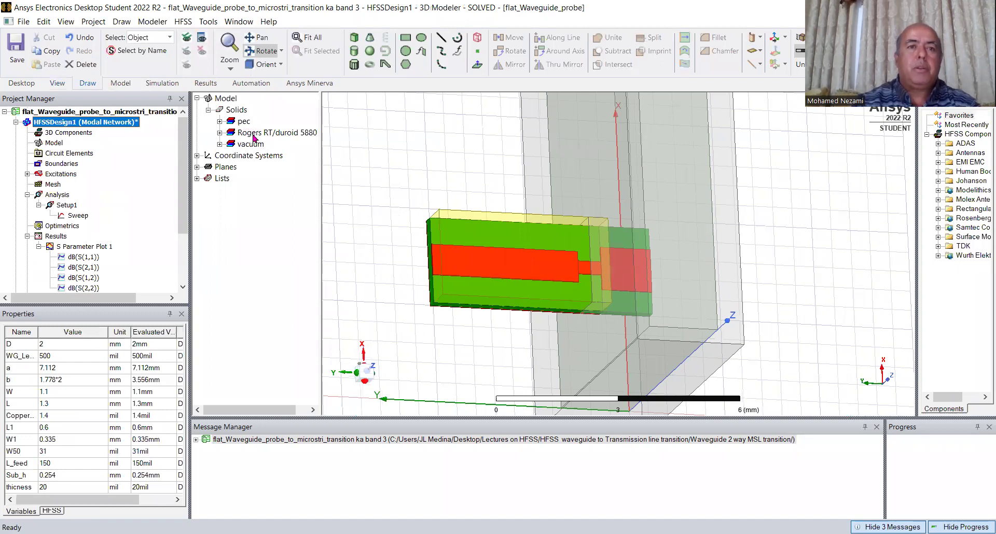
{"action": "left_click", "coordinate": [255, 136]}
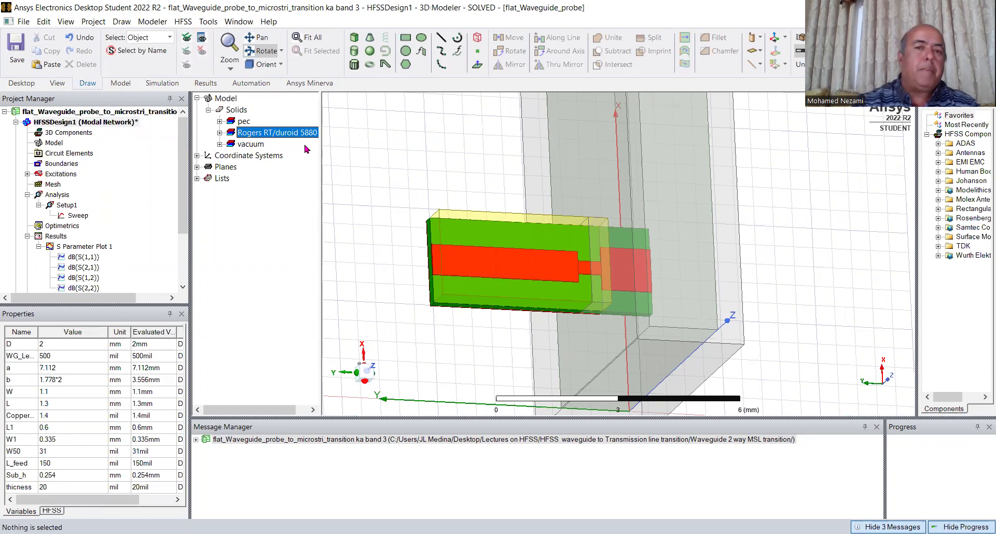
{"action": "left_click_drag", "start_coordinate": [182, 176], "coordinate": [183, 224]}
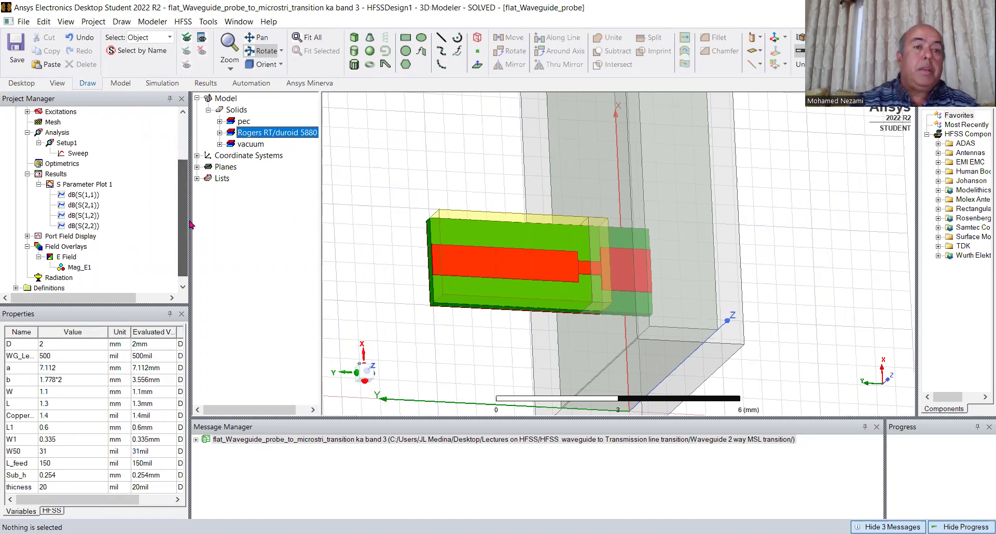
Show the Mag_E1 E-field overlay on the whole model, viewed diagonally
{"action": "mouse_move", "coordinate": [509, 246]}
{"action": "left_mouse_down"}
{"action": "mouse_move", "coordinate": [508, 217]}
{"action": "mouse_move", "coordinate": [511, 268]}
{"action": "left_mouse_up"}
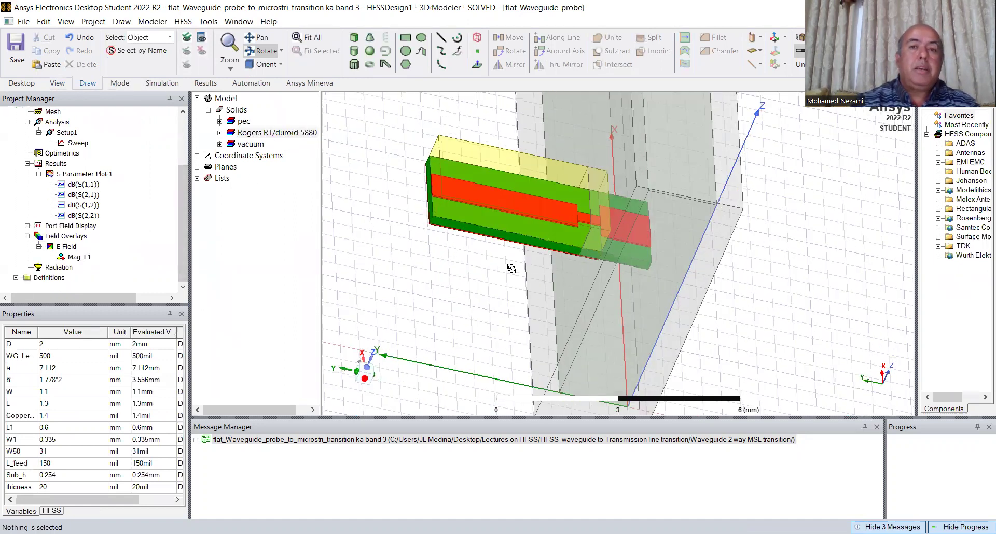
{"action": "scroll", "coordinate": [532, 256], "scroll_direction": "down", "scroll_amount": 2}
{"action": "scroll", "coordinate": [540, 228], "scroll_direction": "down", "scroll_amount": 2}
{"action": "left_click_drag", "start_coordinate": [562, 219], "coordinate": [435, 229]}
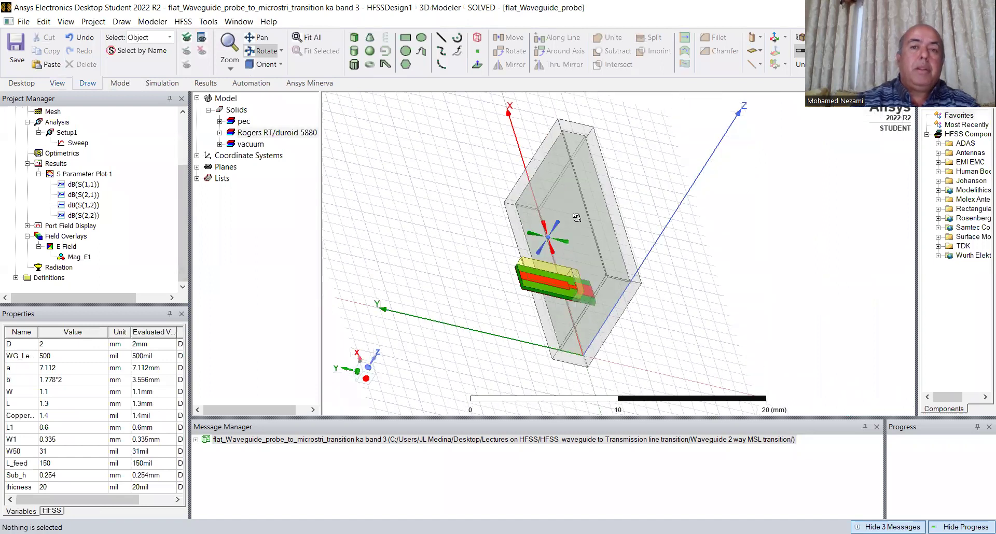
{"action": "left_click", "coordinate": [78, 257]}
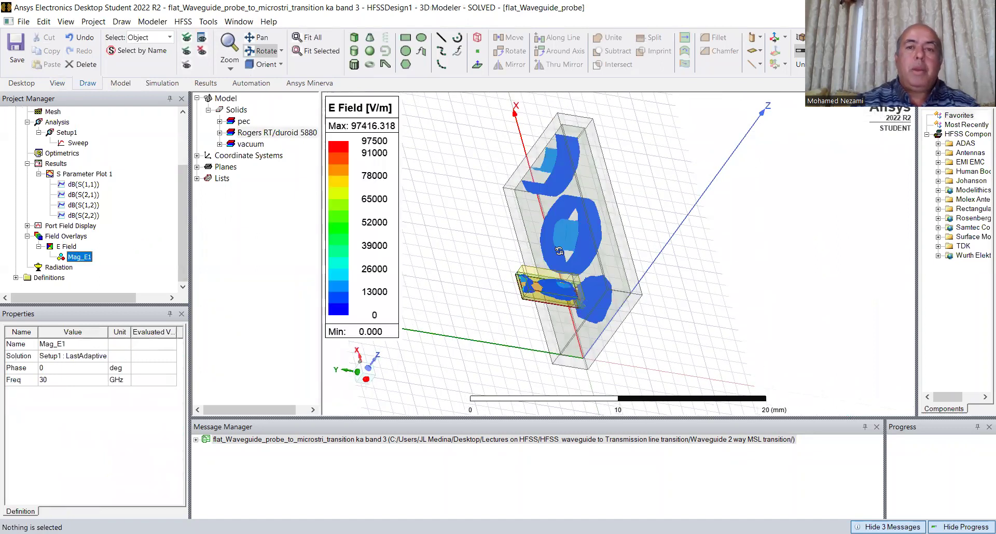
{"action": "mouse_move", "coordinate": [532, 242]}
{"action": "left_mouse_down"}
{"action": "mouse_move", "coordinate": [494, 250]}
{"action": "mouse_move", "coordinate": [446, 224]}
{"action": "left_mouse_up"}
Review the 30 GHz adaptive solution setup and close it unchanged
{"action": "left_click", "coordinate": [72, 143]}
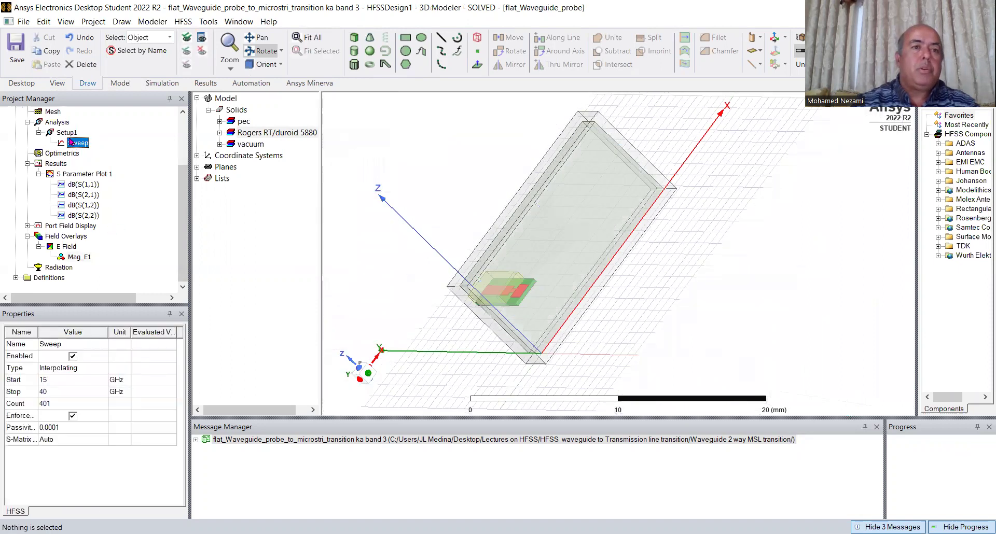
{"action": "left_click", "coordinate": [68, 133]}
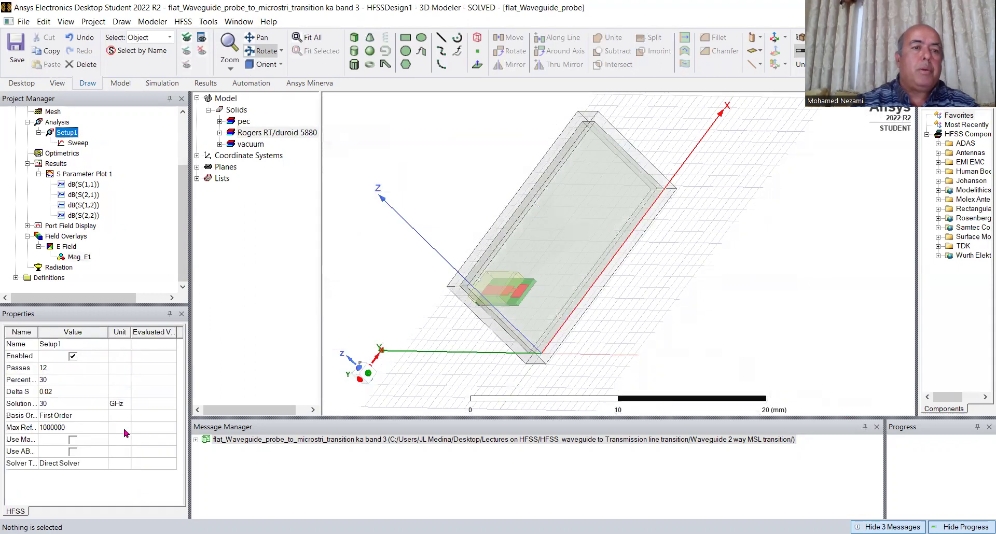
{"action": "double_click", "coordinate": [72, 134]}
{"action": "left_click", "coordinate": [613, 474]}
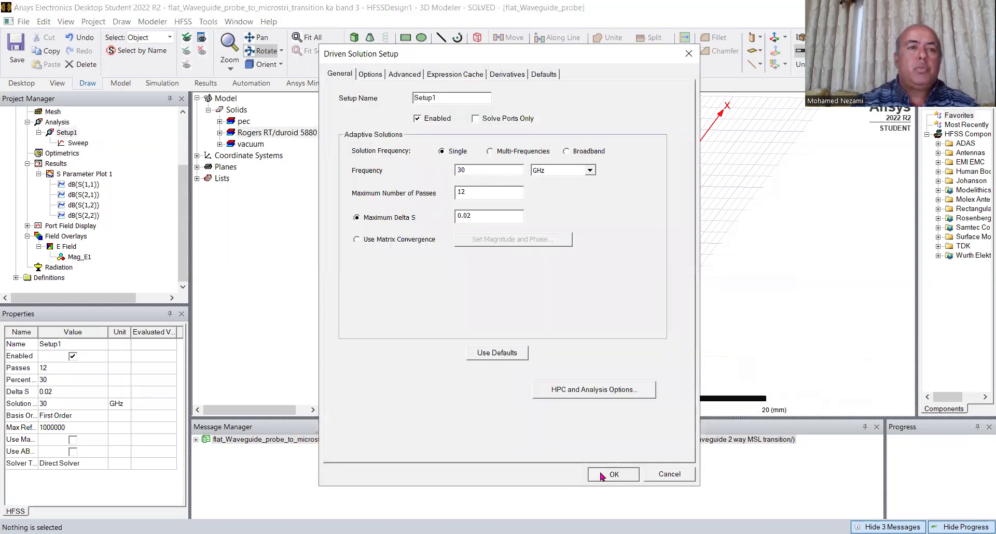
Check the 15–40 GHz, 401-point sweep unchanged, then redisplay the Mag_E1 overlay
{"action": "left_click", "coordinate": [84, 145]}
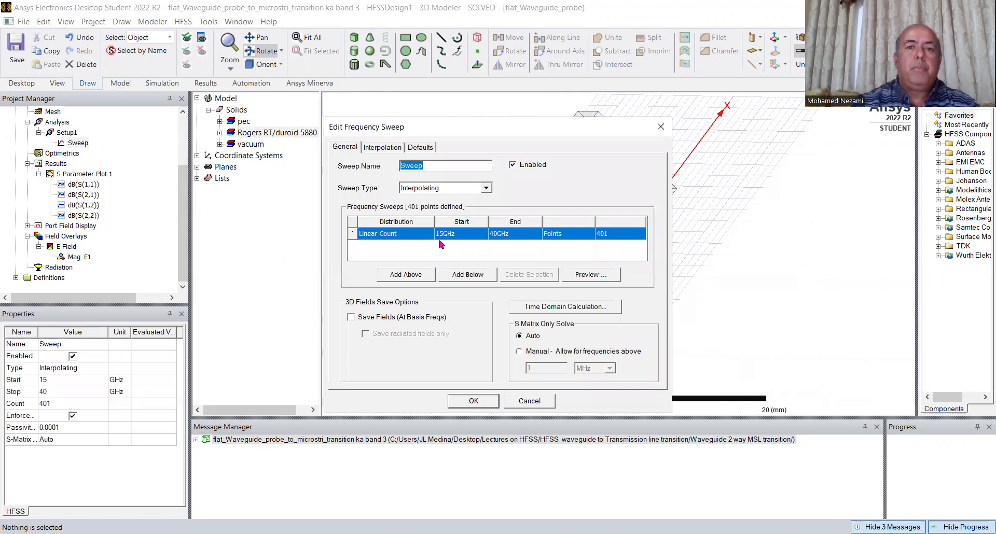
{"action": "left_click", "coordinate": [474, 404]}
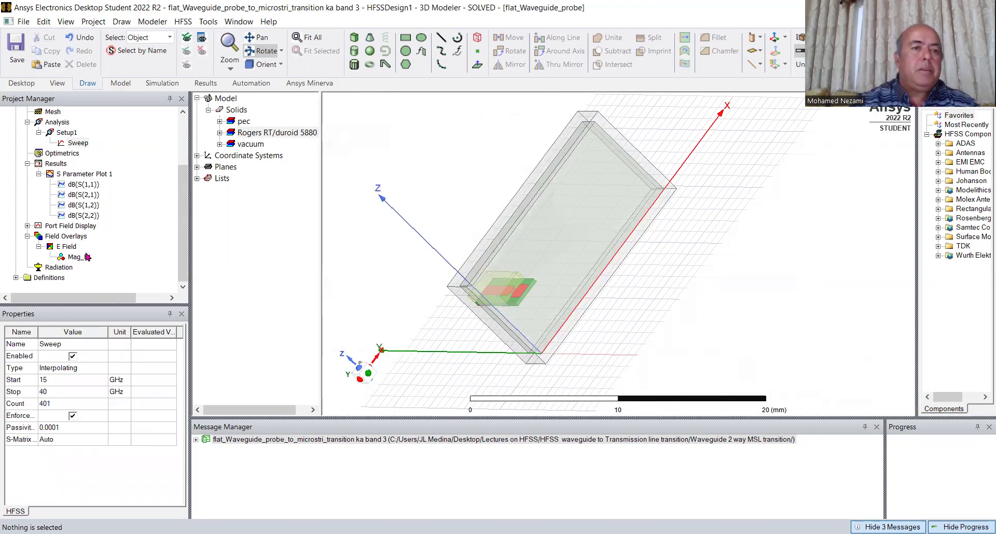
{"action": "left_click", "coordinate": [79, 256]}
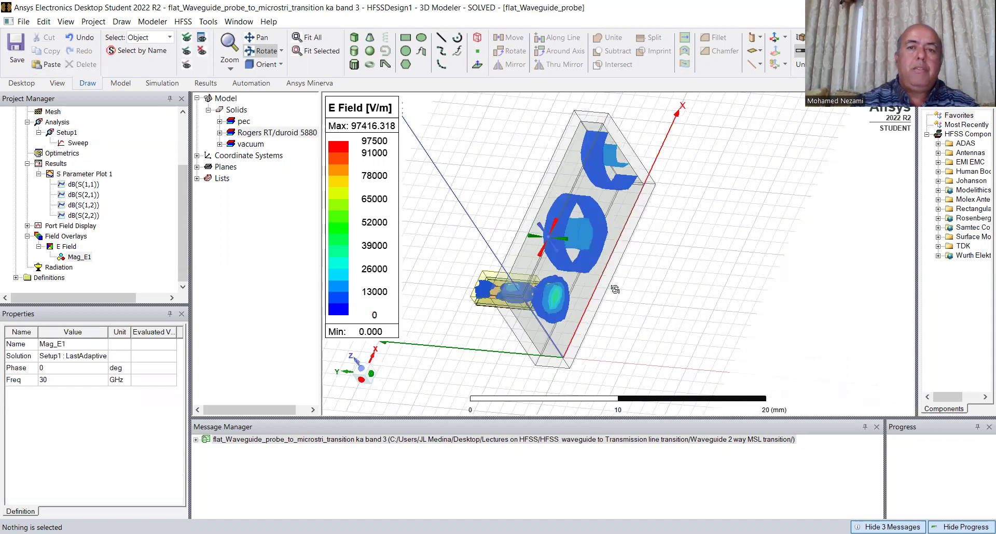
{"action": "mouse_move", "coordinate": [614, 289]}
{"action": "left_mouse_down"}
{"action": "mouse_move", "coordinate": [587, 311]}
{"action": "mouse_move", "coordinate": [503, 304]}
{"action": "left_mouse_up"}
{"action": "scroll", "coordinate": [586, 331], "scroll_direction": "up", "scroll_amount": 5}
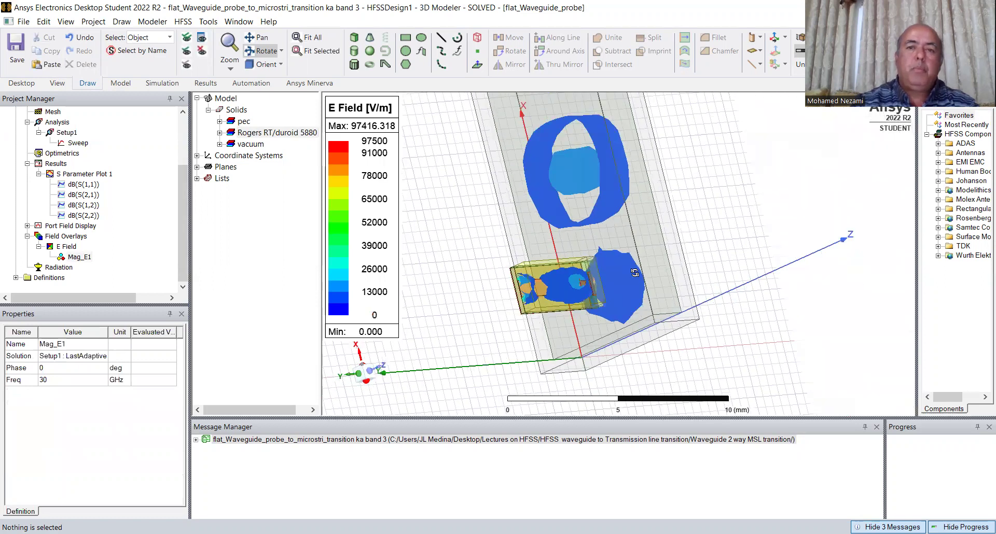
{"action": "scroll", "coordinate": [634, 272], "scroll_direction": "down", "scroll_amount": 1}
{"action": "scroll", "coordinate": [622, 299], "scroll_direction": "down", "scroll_amount": 1}
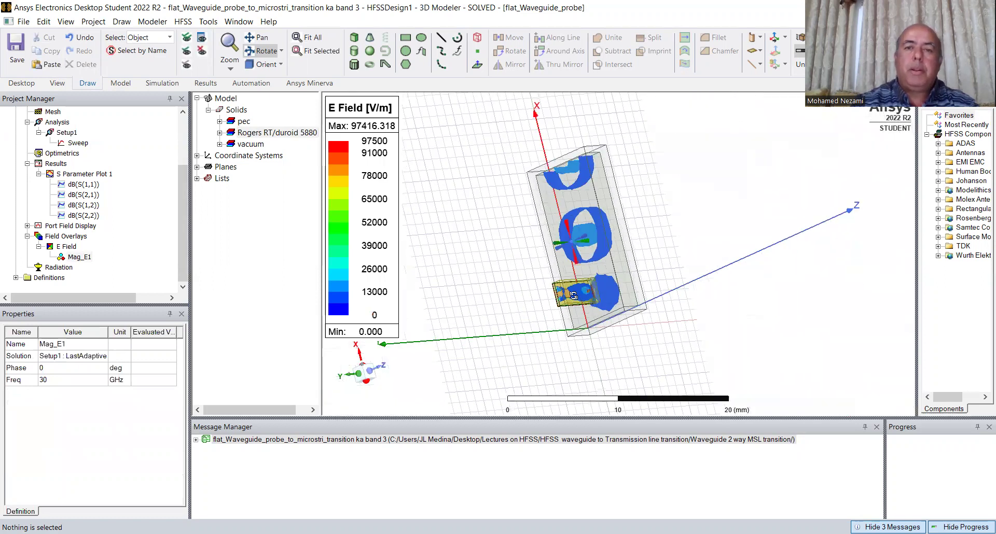
{"action": "left_click_drag", "start_coordinate": [582, 238], "coordinate": [551, 243]}
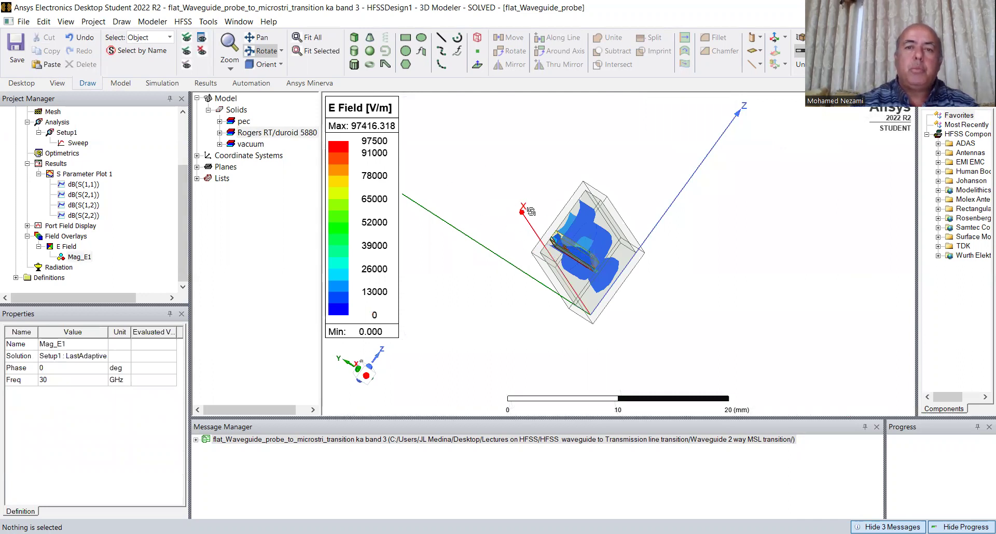
{"action": "left_click_drag", "start_coordinate": [567, 299], "coordinate": [547, 318]}
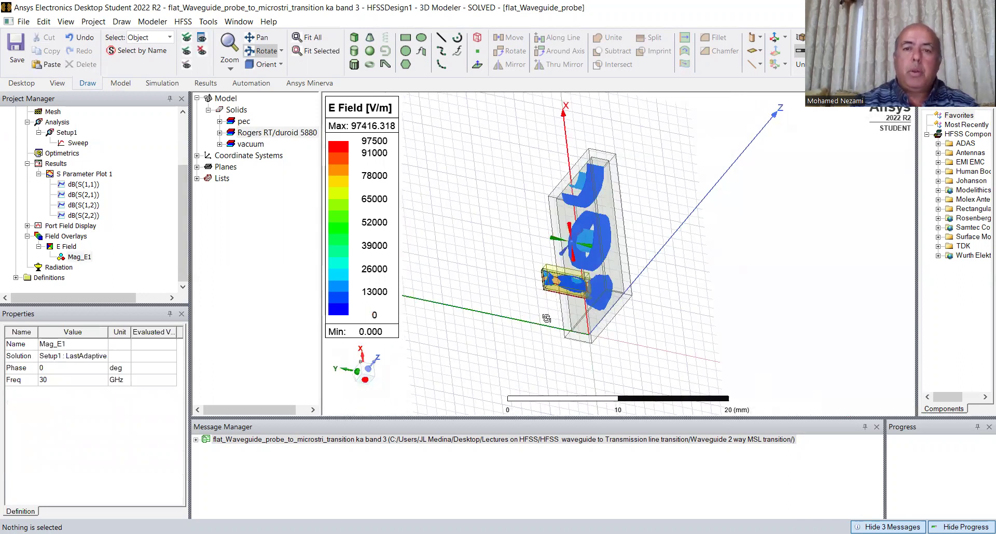
{"action": "left_click", "coordinate": [80, 260]}
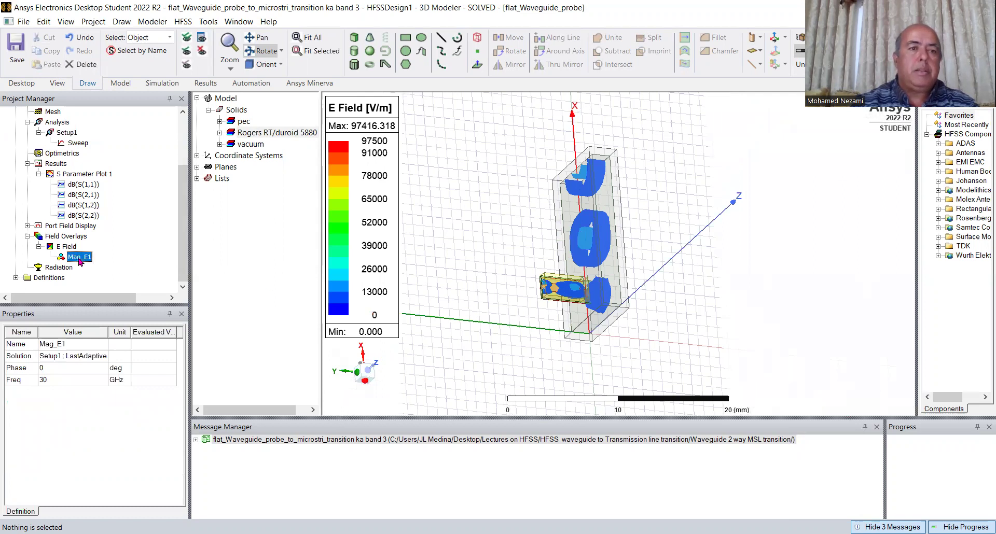
Animate the Mag_E1 plot through phase using the existing animation settings
{"action": "right_click", "coordinate": [81, 262]}
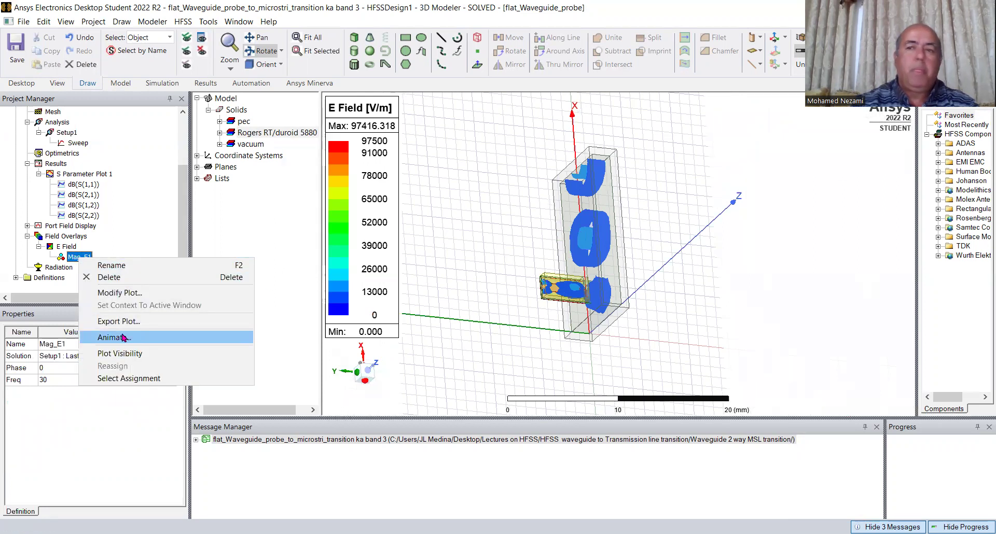
{"action": "key", "text": "Return"}
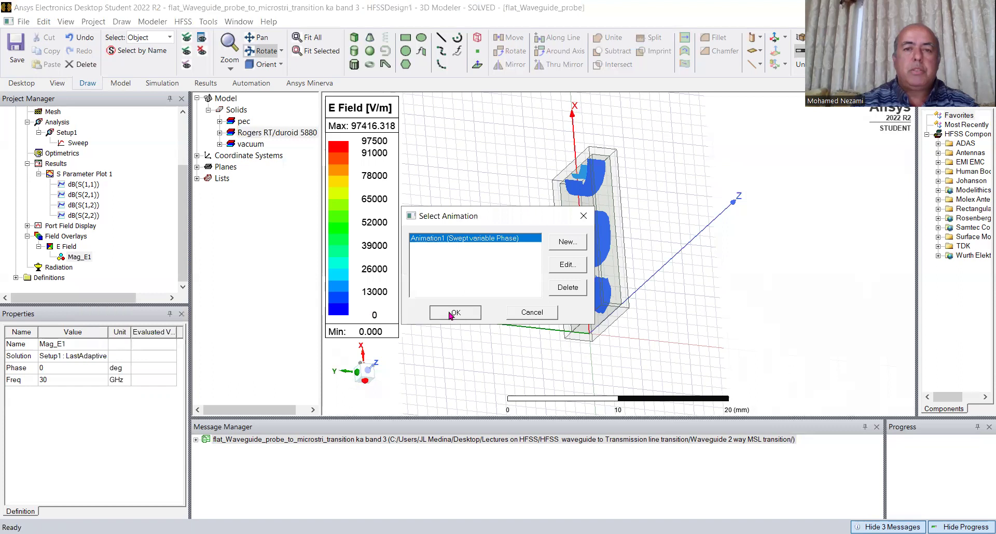
{"action": "key", "text": "Return"}
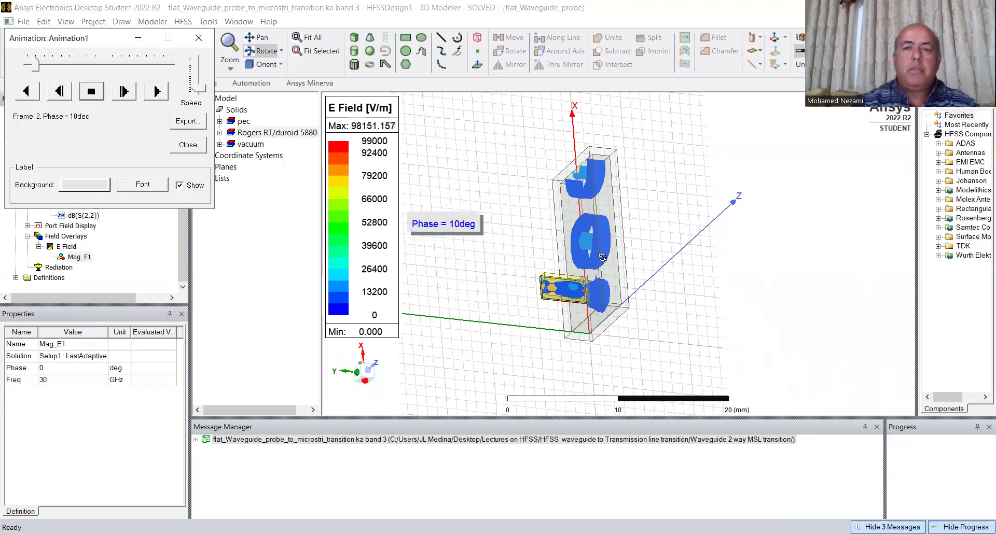
Orbit the animated field, then snap to a standard Z-up view and fit the whole model
{"action": "left_click_drag", "start_coordinate": [602, 257], "coordinate": [586, 315]}
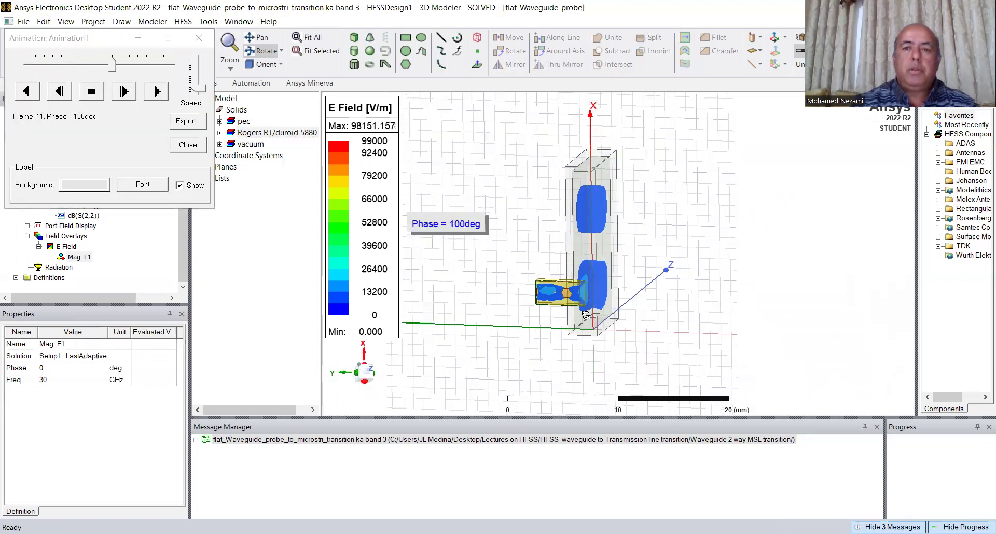
{"action": "scroll", "coordinate": [586, 315], "scroll_direction": "up", "scroll_amount": 2}
{"action": "scroll", "coordinate": [557, 310], "scroll_direction": "up", "scroll_amount": 3}
{"action": "scroll", "coordinate": [555, 309], "scroll_direction": "up", "scroll_amount": 3}
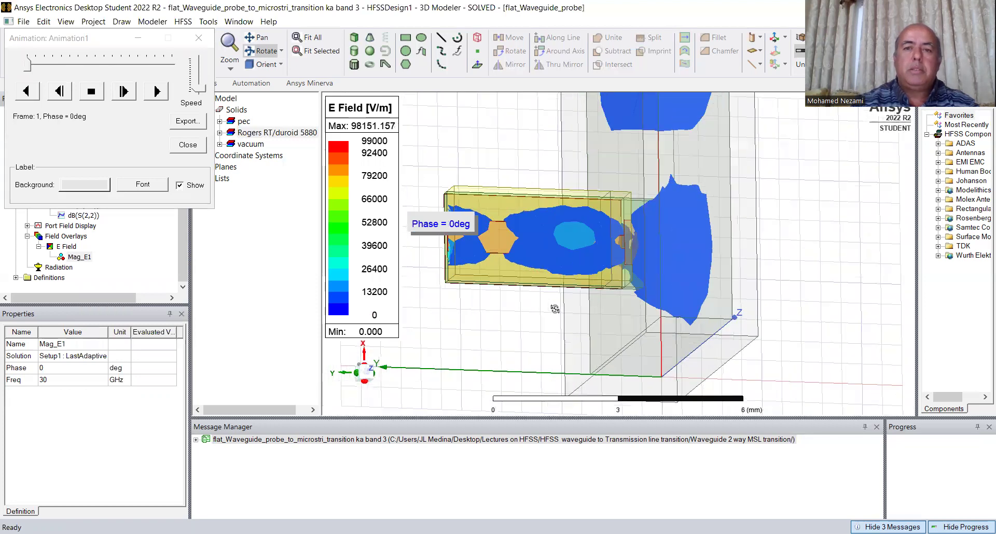
{"action": "mouse_move", "coordinate": [555, 309]}
{"action": "left_mouse_down"}
{"action": "mouse_move", "coordinate": [717, 274]}
{"action": "mouse_move", "coordinate": [666, 311]}
{"action": "mouse_move", "coordinate": [703, 283]}
{"action": "mouse_move", "coordinate": [752, 292]}
{"action": "left_mouse_up"}
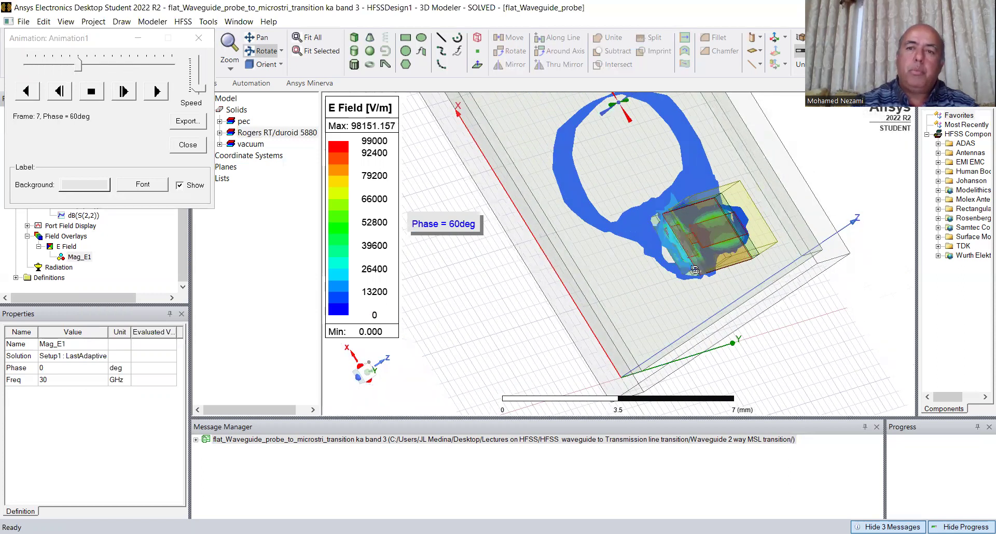
{"action": "mouse_move", "coordinate": [694, 270]}
{"action": "left_mouse_down"}
{"action": "mouse_move", "coordinate": [677, 288]}
{"action": "mouse_move", "coordinate": [619, 309]}
{"action": "left_mouse_up"}
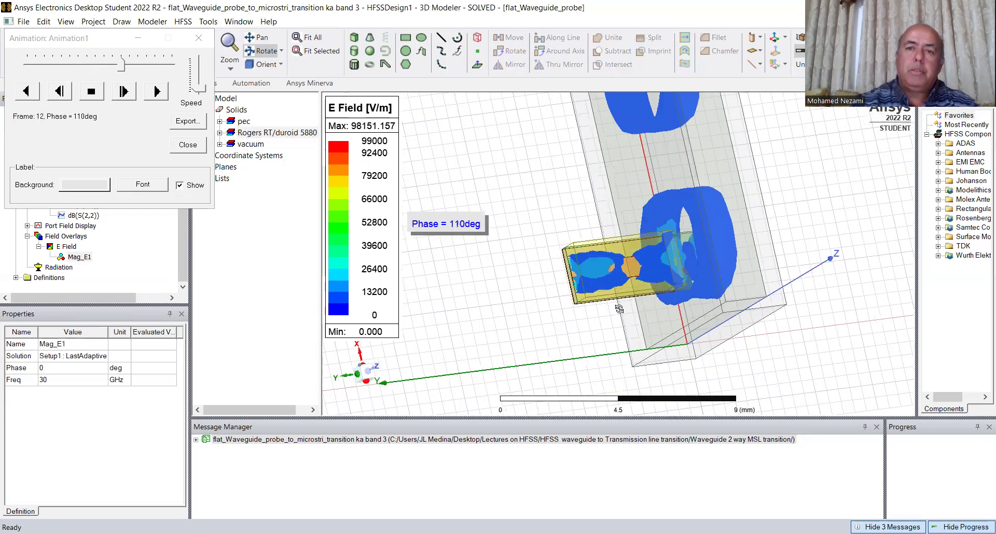
{"action": "left_click_drag", "start_coordinate": [669, 251], "coordinate": [649, 280]}
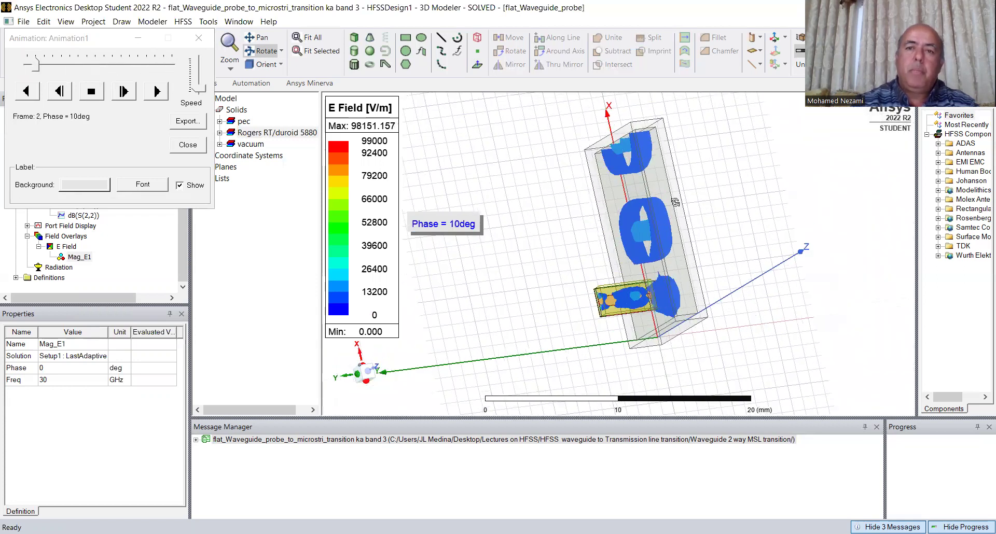
{"action": "left_click", "coordinate": [280, 64]}
{"action": "left_click", "coordinate": [264, 77]}
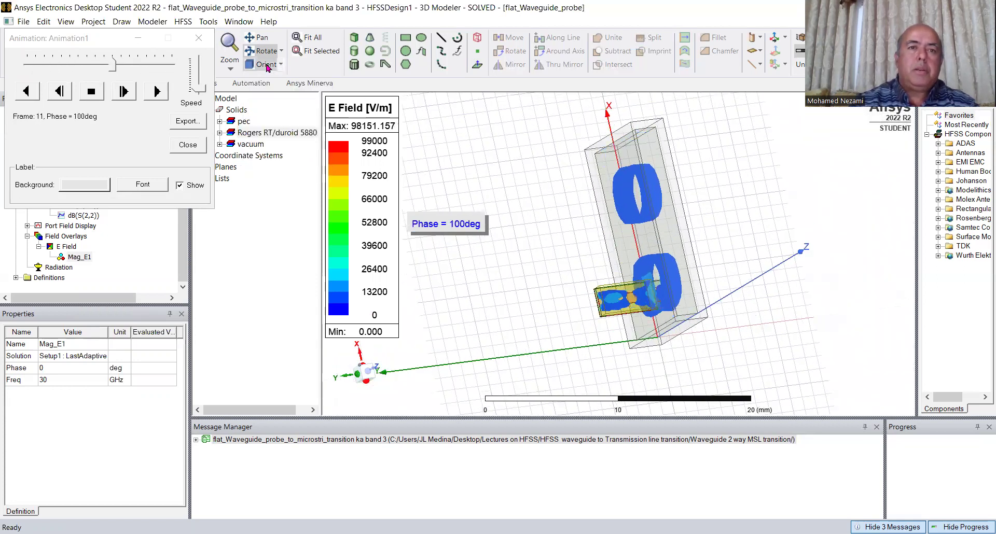
{"action": "left_click", "coordinate": [313, 39]}
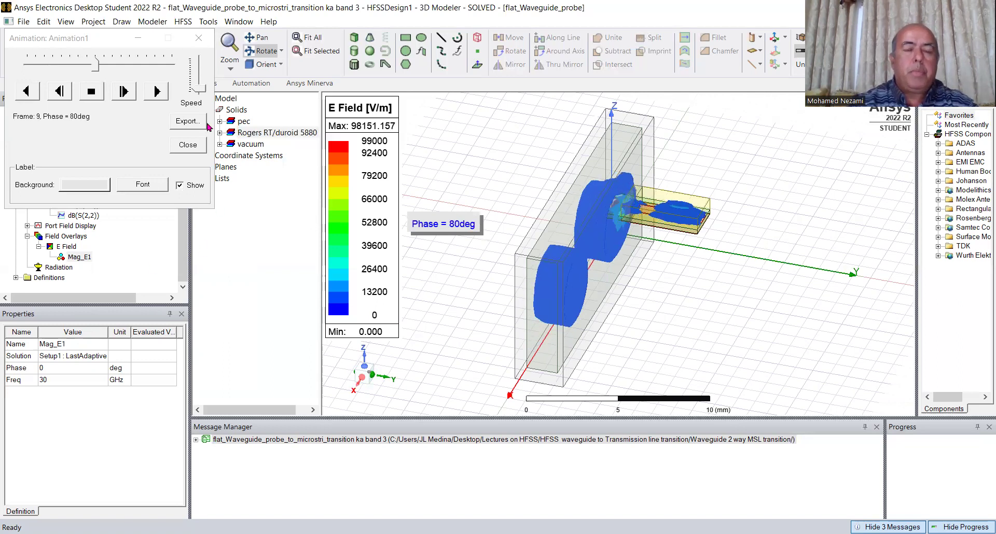
Stop the animation and set source 1:1 magnitude to 0 and source 2:1 to 1
{"action": "left_click", "coordinate": [175, 40]}
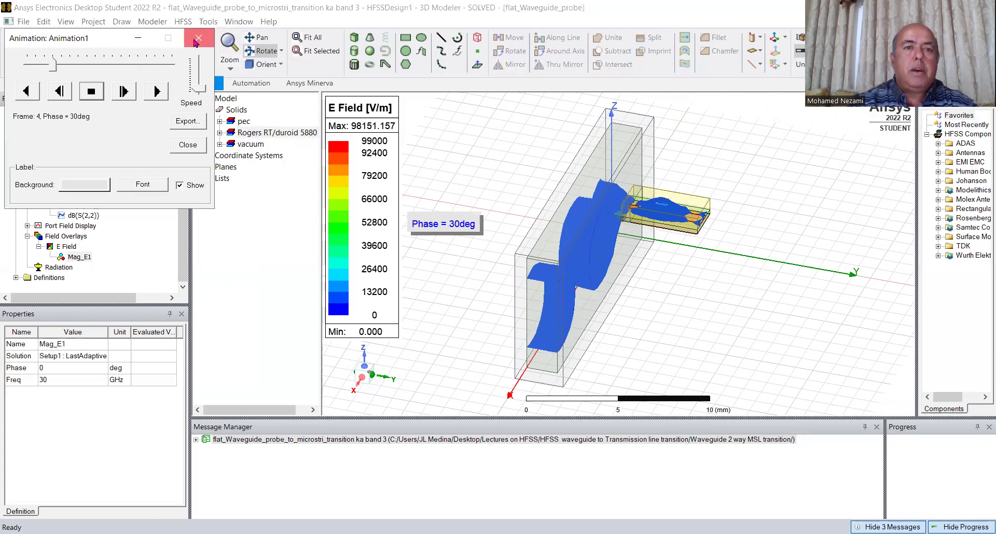
{"action": "left_click", "coordinate": [138, 38]}
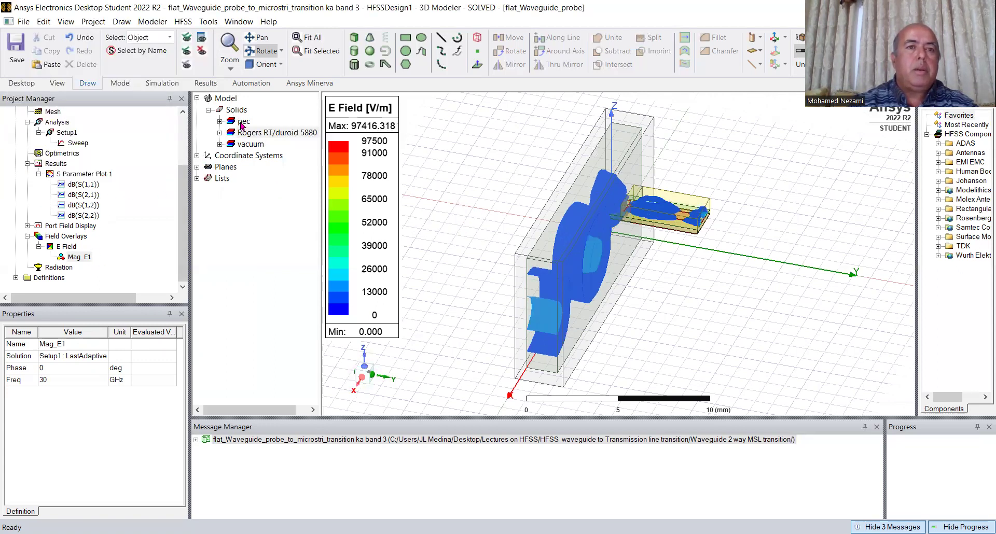
{"action": "left_click", "coordinate": [184, 23]}
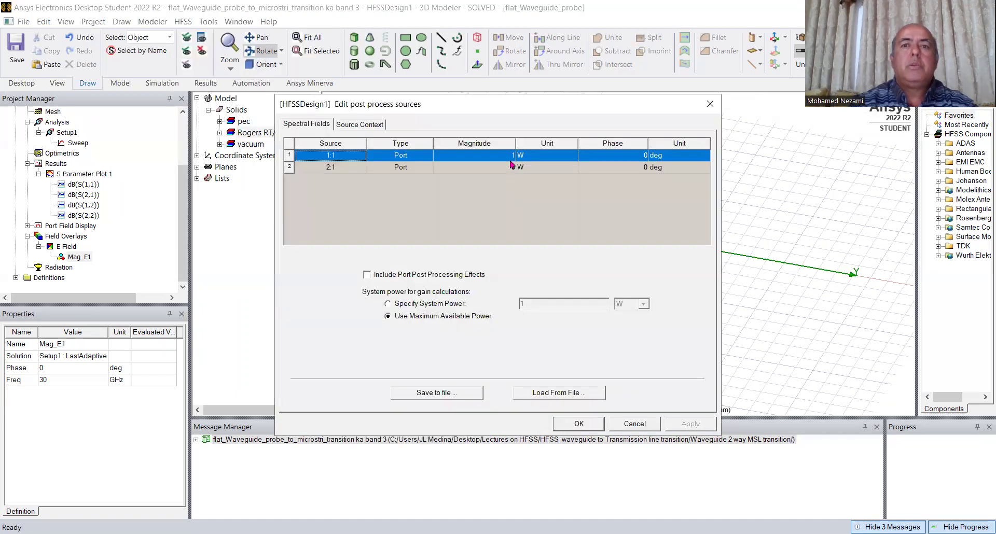
{"action": "double_click", "coordinate": [512, 156]}
{"action": "type", "text": "0"}
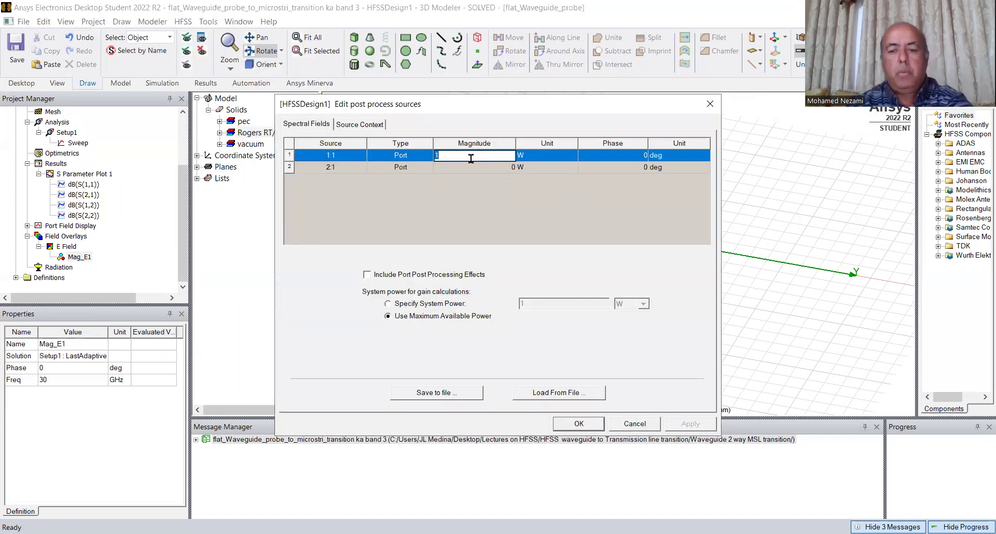
{"action": "double_click", "coordinate": [492, 169]}
{"action": "type", "text": "1"}
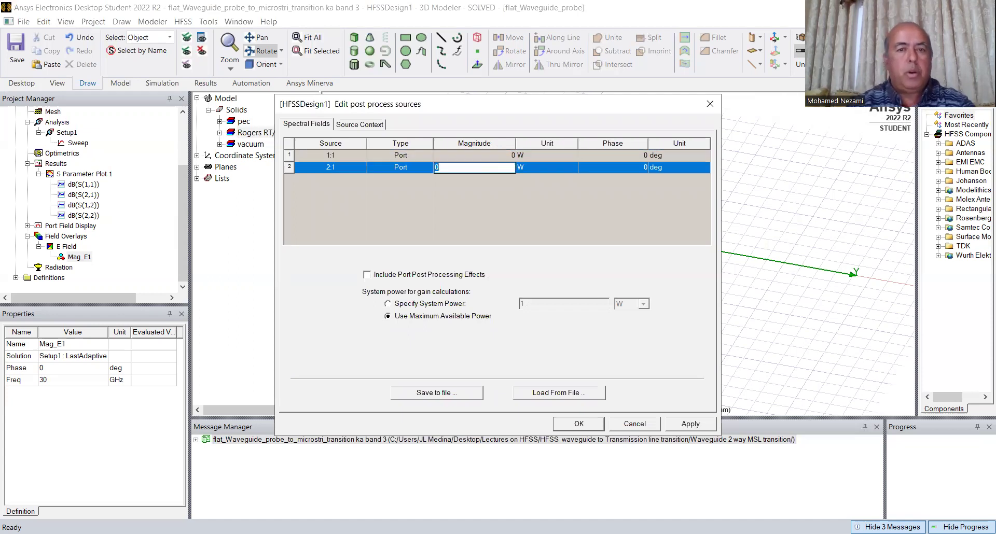
{"action": "left_click", "coordinate": [578, 423]}
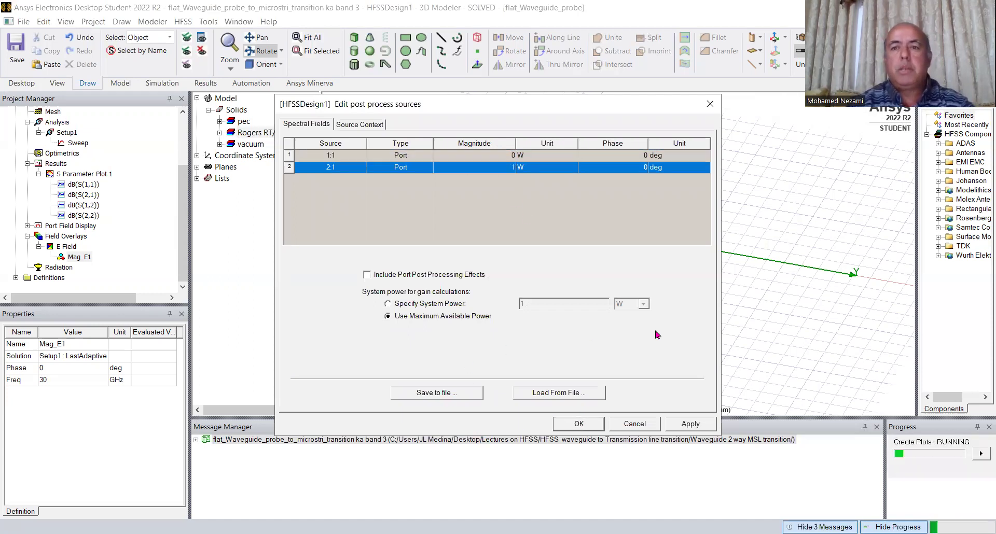
Animate the Mag_E1 plot over phase with Animation1 for the port-2 excitation
{"action": "left_click", "coordinate": [76, 256]}
{"action": "right_click", "coordinate": [76, 258]}
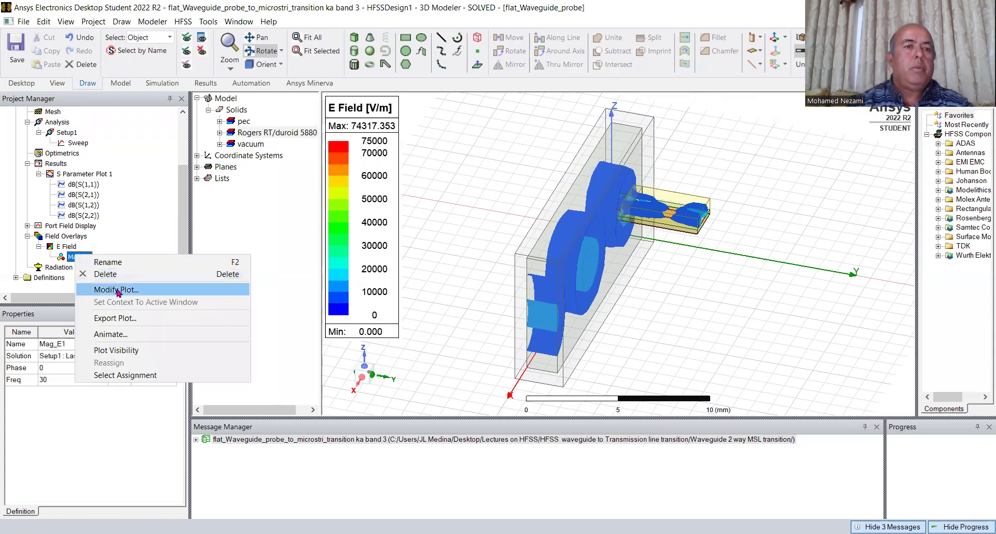
{"action": "left_click", "coordinate": [117, 336]}
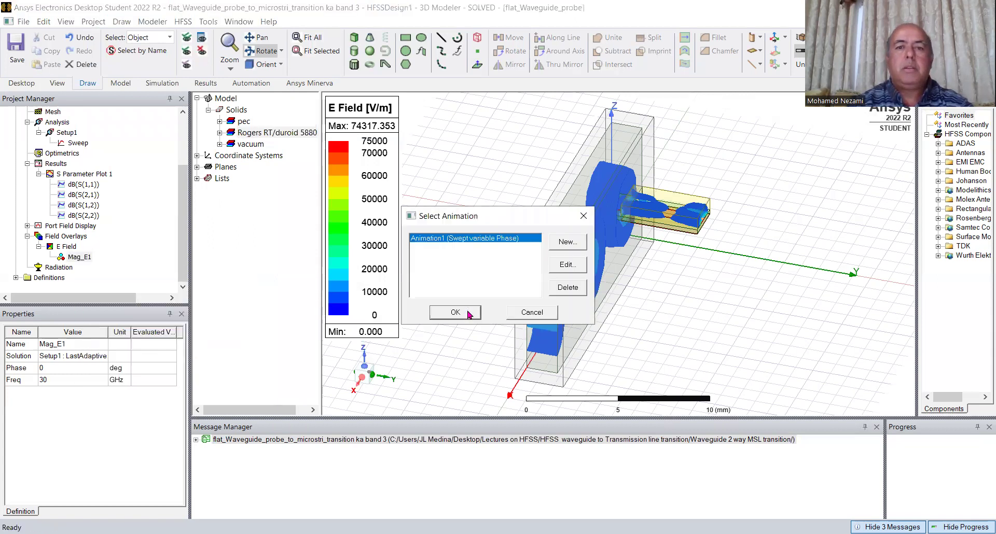
{"action": "left_click", "coordinate": [468, 314]}
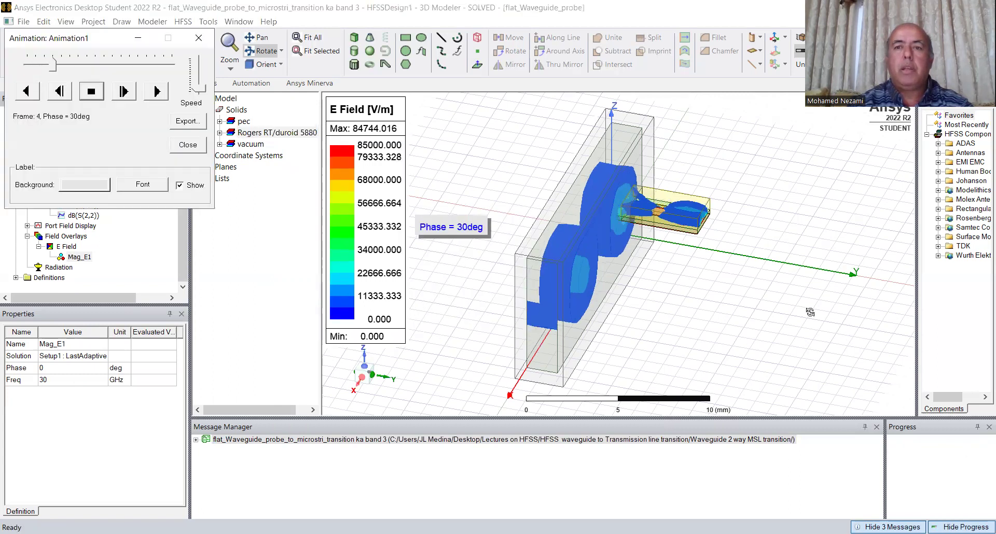
Rotate the animated model through several viewing angles
{"action": "mouse_move", "coordinate": [712, 261]}
{"action": "left_mouse_down"}
{"action": "mouse_move", "coordinate": [689, 306]}
{"action": "mouse_move", "coordinate": [780, 267]}
{"action": "left_mouse_up"}
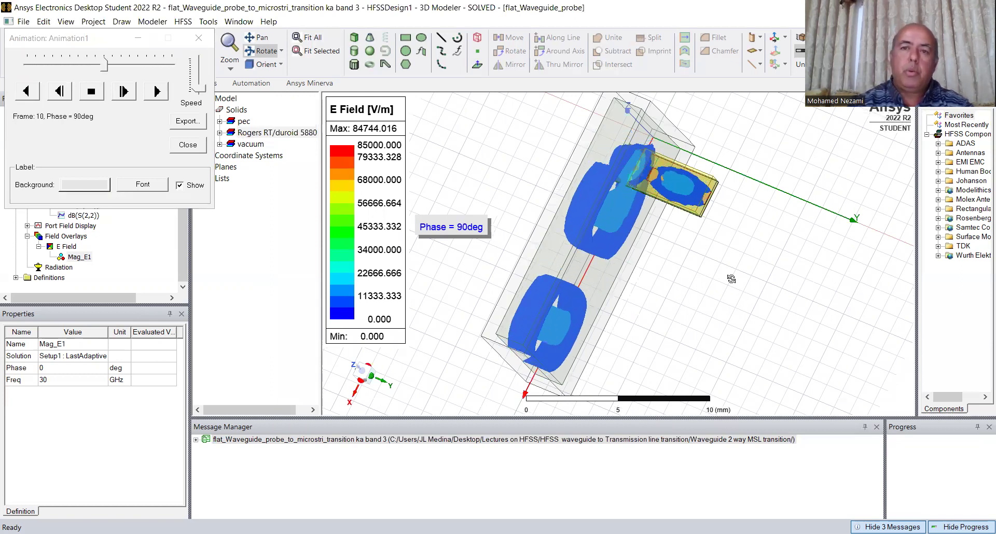
{"action": "left_click_drag", "start_coordinate": [731, 259], "coordinate": [620, 206]}
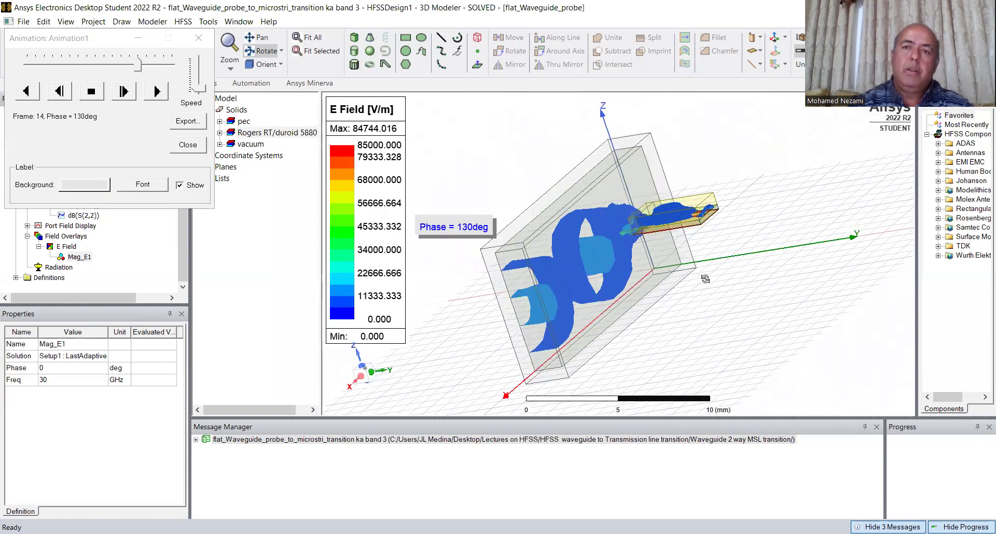
{"action": "left_click_drag", "start_coordinate": [705, 279], "coordinate": [704, 307]}
{"action": "left_click_drag", "start_coordinate": [727, 243], "coordinate": [731, 222]}
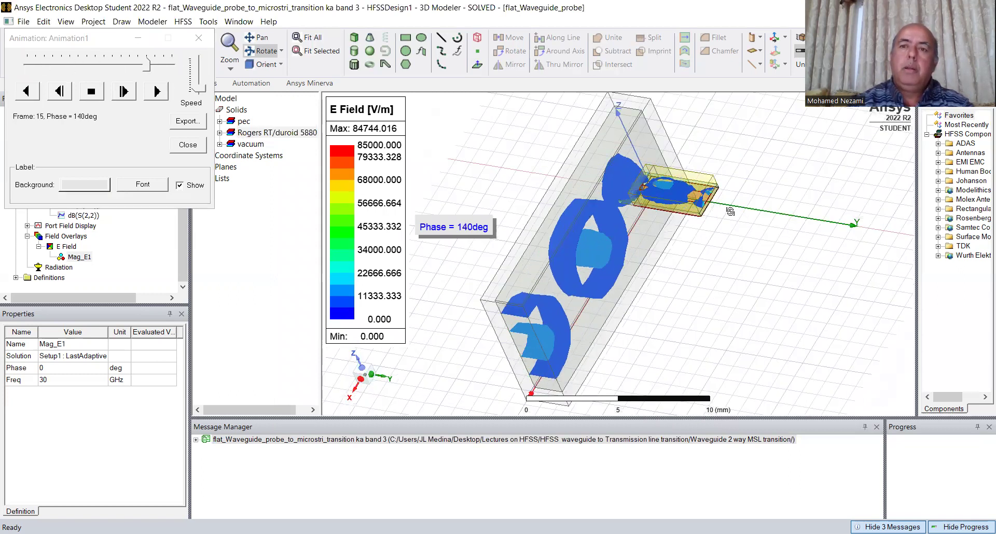
{"action": "mouse_move", "coordinate": [731, 222]}
{"action": "left_mouse_down"}
{"action": "mouse_move", "coordinate": [638, 187]}
{"action": "mouse_move", "coordinate": [568, 199]}
{"action": "left_mouse_up"}
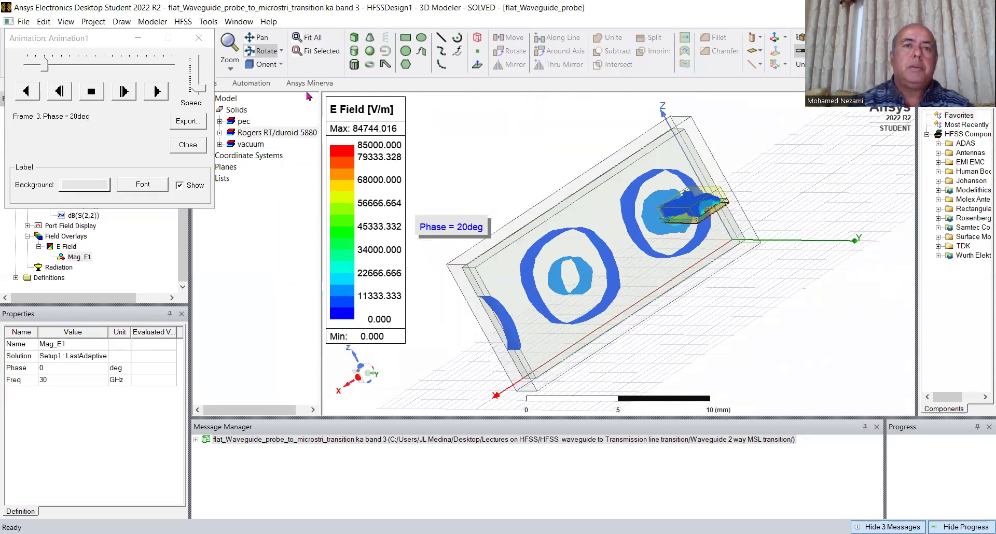
Fit the model and view it from the trimetric, right and front orientations
{"action": "left_click", "coordinate": [314, 41]}
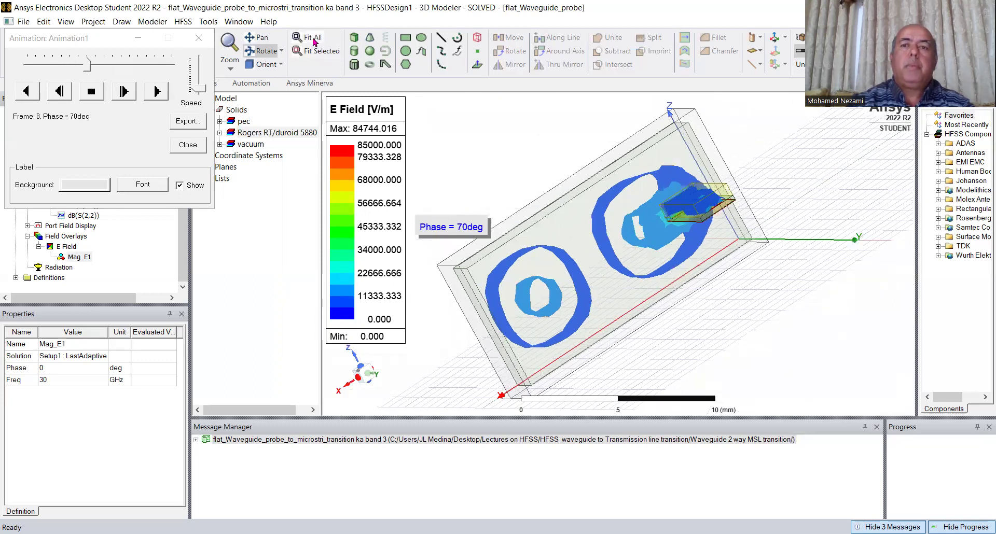
{"action": "left_click", "coordinate": [268, 65]}
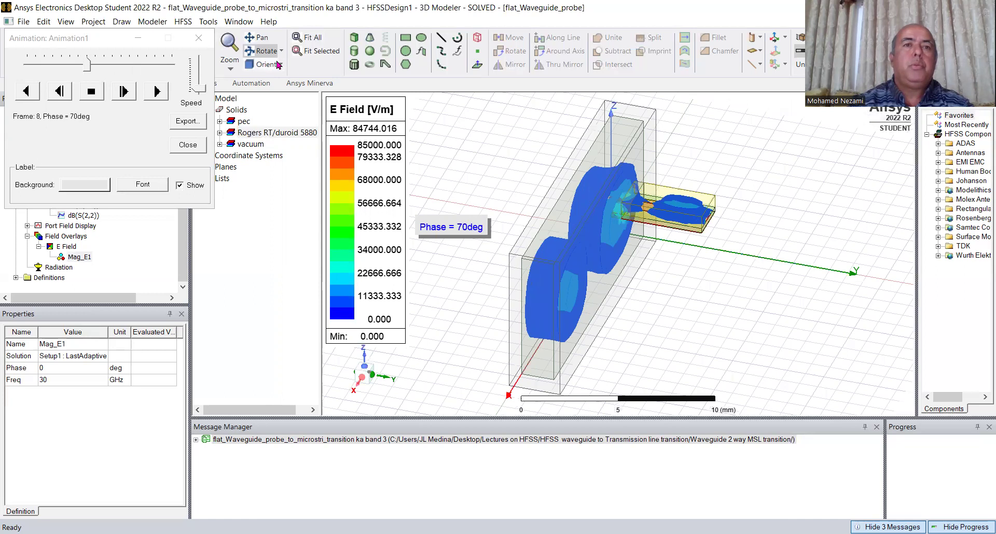
{"action": "left_click", "coordinate": [268, 66]}
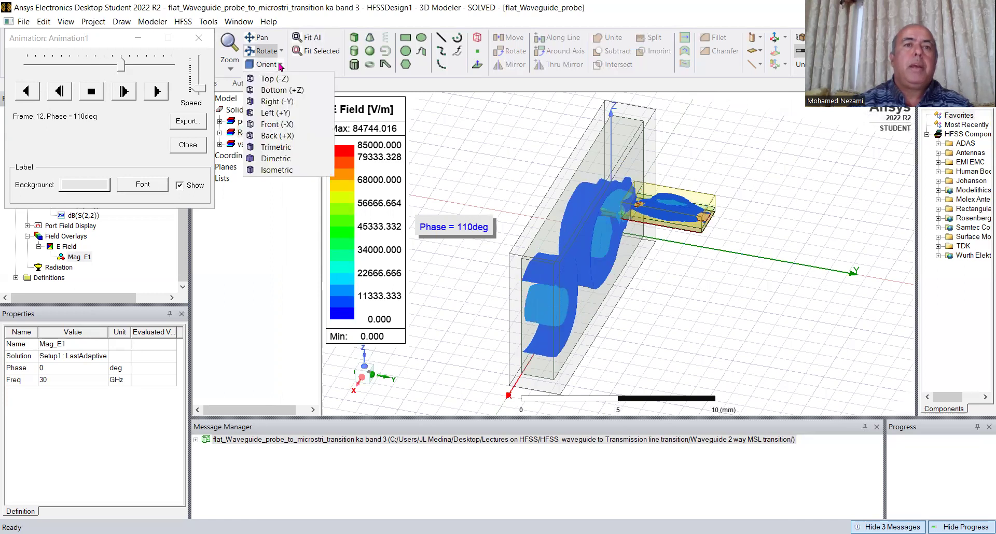
{"action": "left_click", "coordinate": [277, 102]}
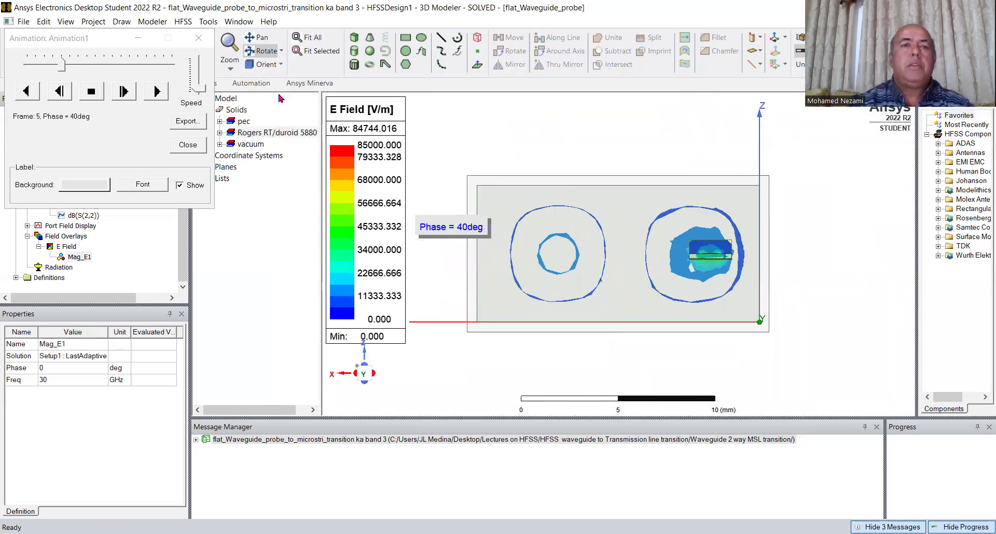
{"action": "left_click", "coordinate": [280, 66]}
{"action": "left_click", "coordinate": [276, 125]}
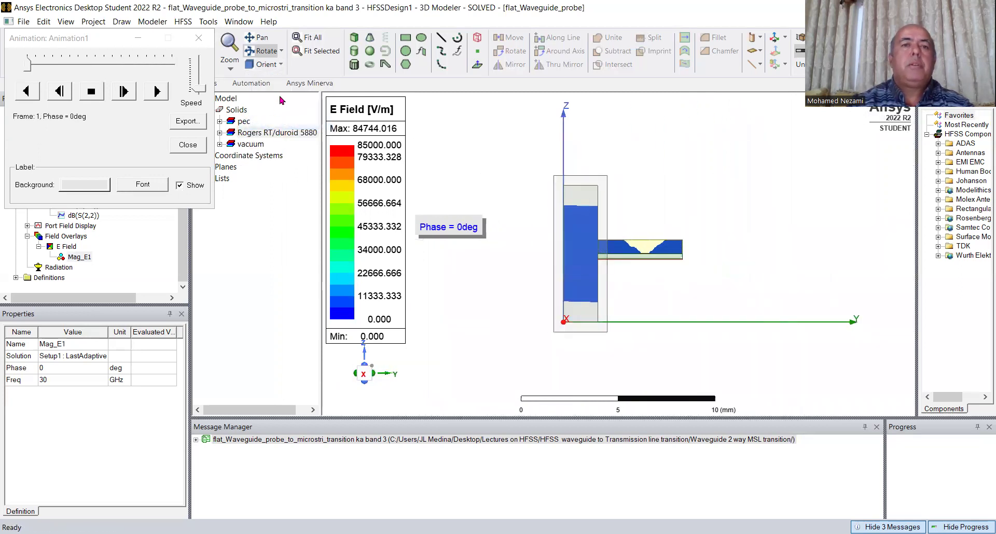
View the model from the back, right side and top, then zoom out and rotate
{"action": "left_click", "coordinate": [280, 66]}
{"action": "left_click", "coordinate": [274, 132]}
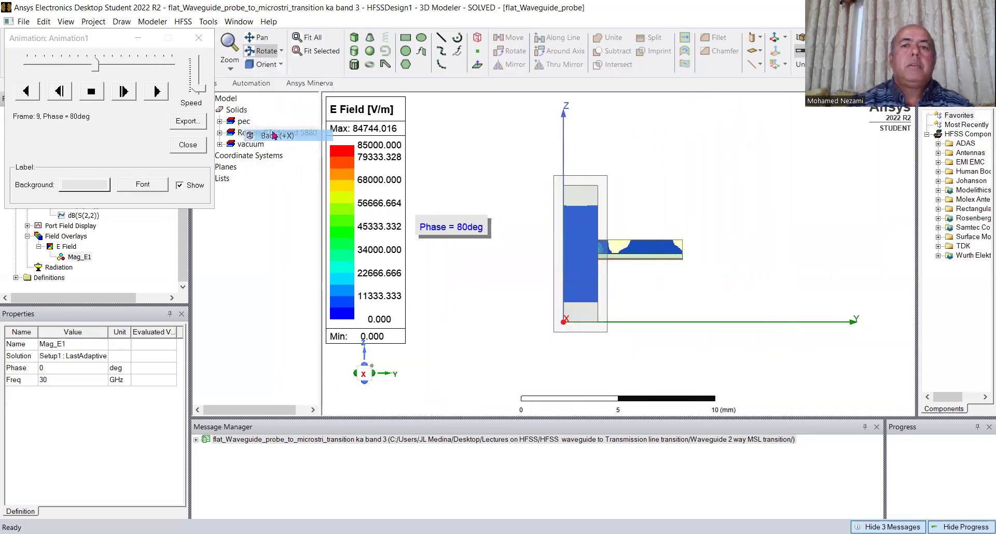
{"action": "left_click", "coordinate": [281, 64]}
{"action": "left_click", "coordinate": [279, 103]}
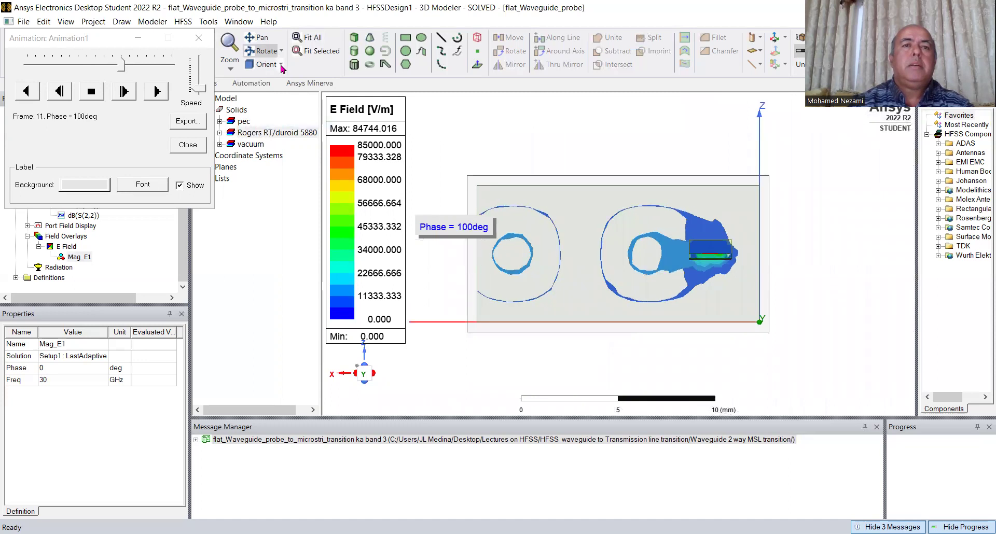
{"action": "left_click", "coordinate": [281, 64]}
{"action": "left_click", "coordinate": [269, 78]}
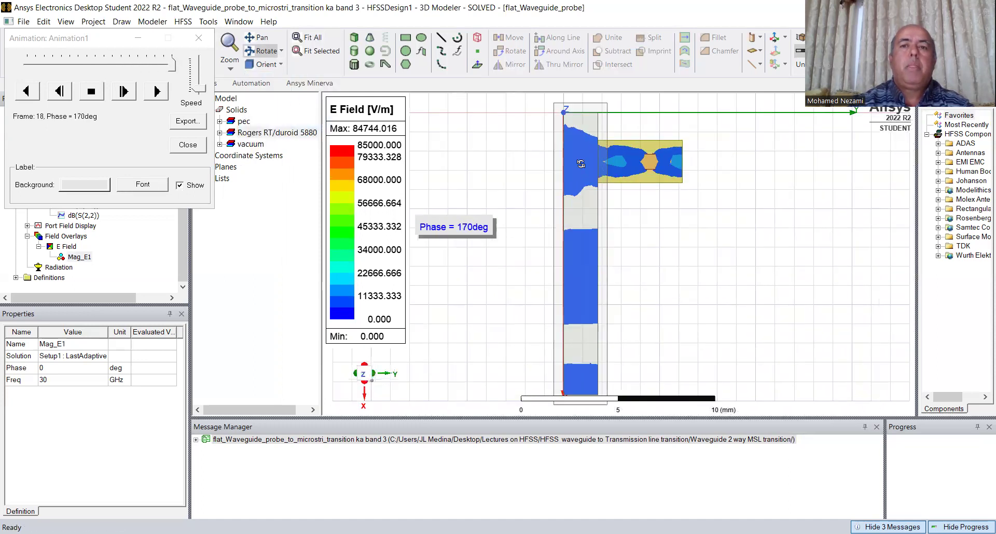
{"action": "scroll", "coordinate": [581, 164], "scroll_direction": "down", "scroll_amount": 2}
{"action": "left_click_drag", "start_coordinate": [659, 224], "coordinate": [587, 219]}
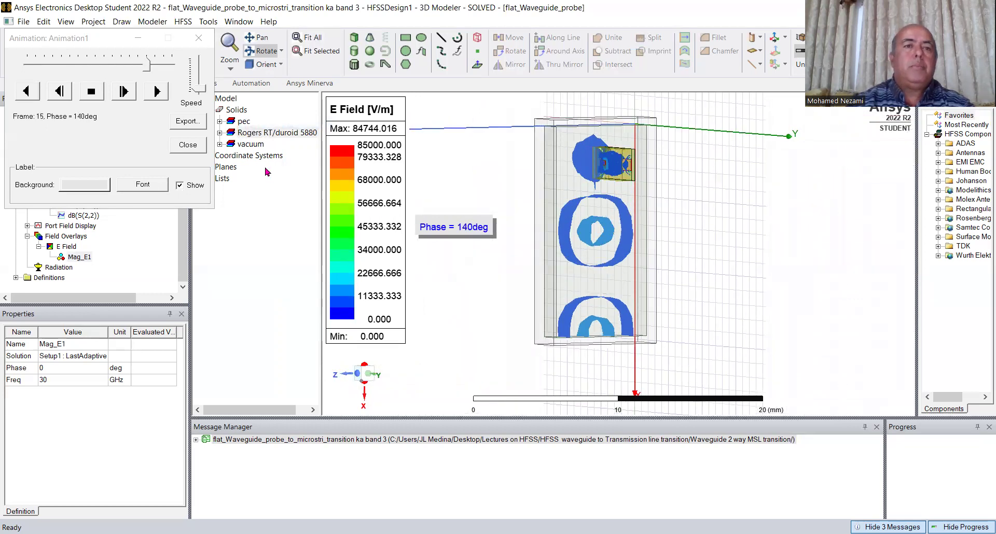
Select the Sub object under Rogers RT/duroid 5880 and view it obliquely
{"action": "left_click", "coordinate": [220, 133]}
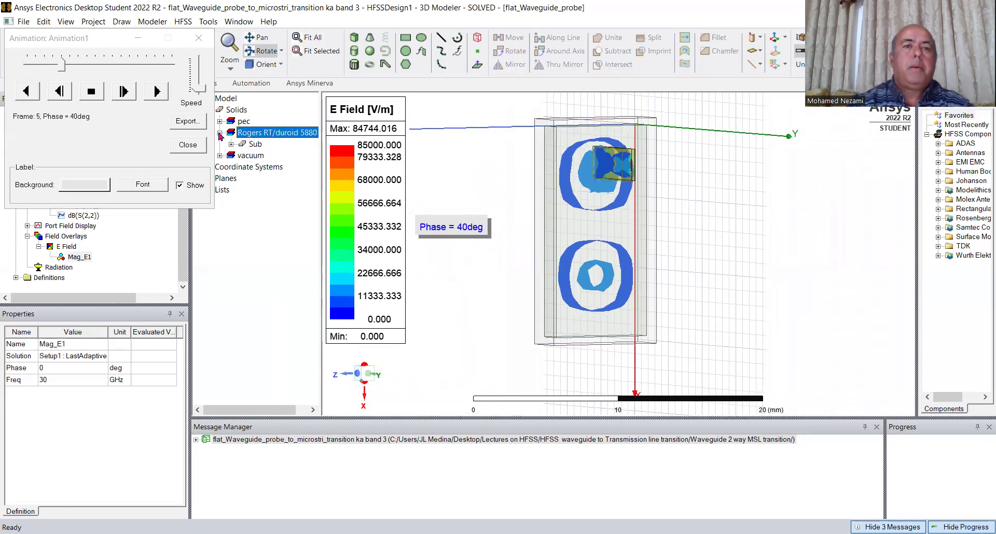
{"action": "left_click", "coordinate": [252, 146]}
{"action": "left_click_drag", "start_coordinate": [648, 223], "coordinate": [691, 229]}
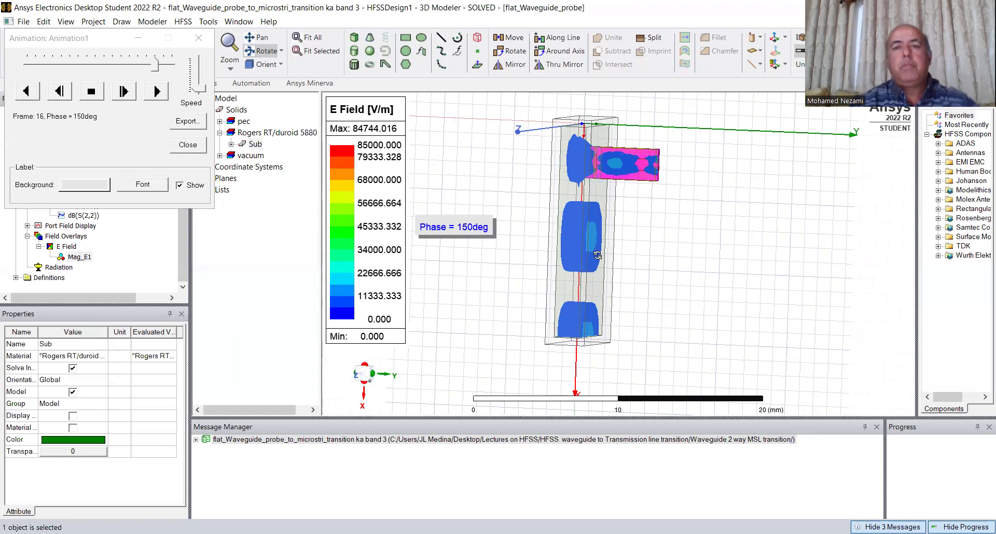
{"action": "left_click_drag", "start_coordinate": [595, 251], "coordinate": [589, 219]}
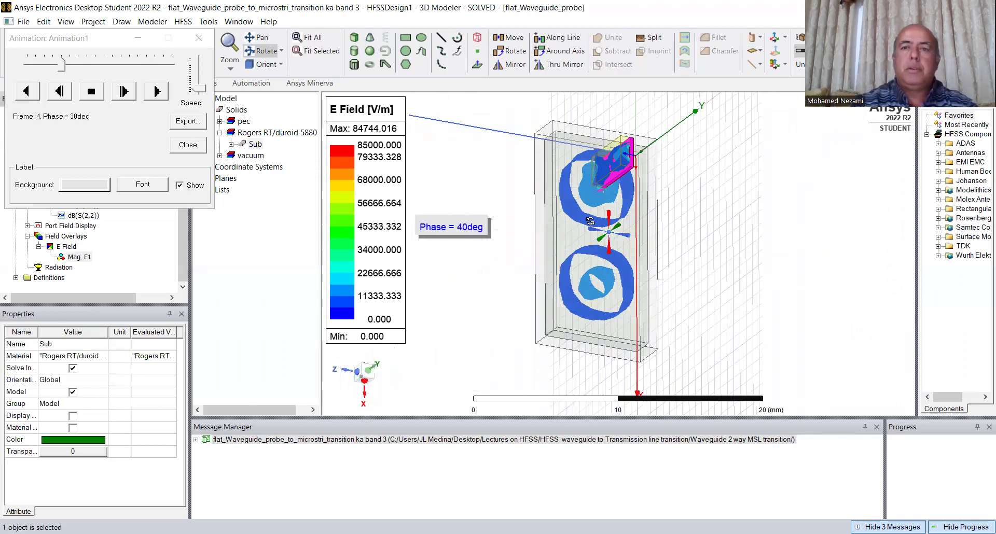